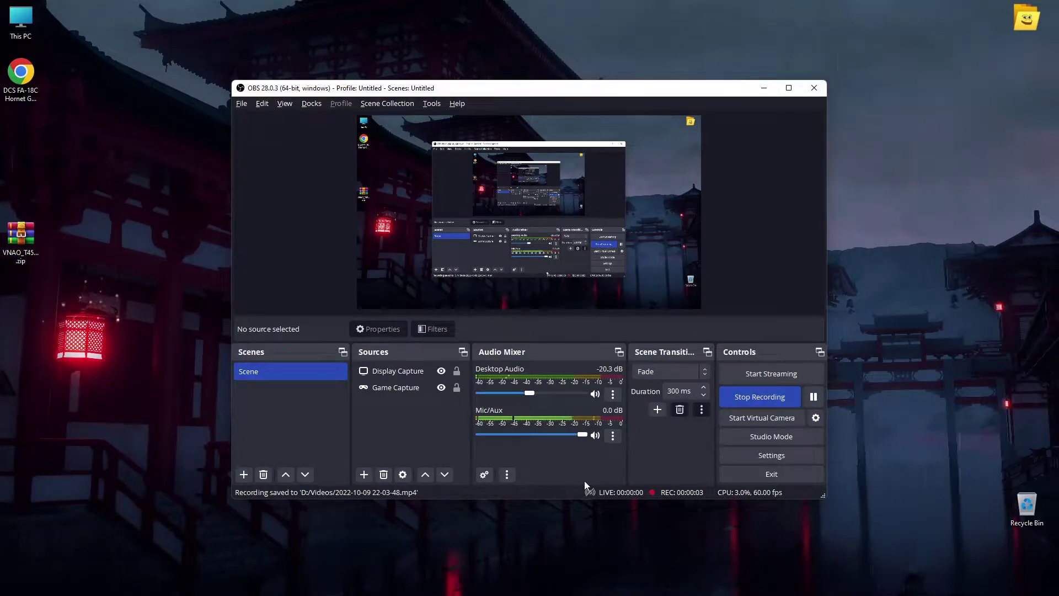
Minimize OBS and view the VNAO T-45 Goshawk forum link in the mods channel in Discord.
click(763, 89)
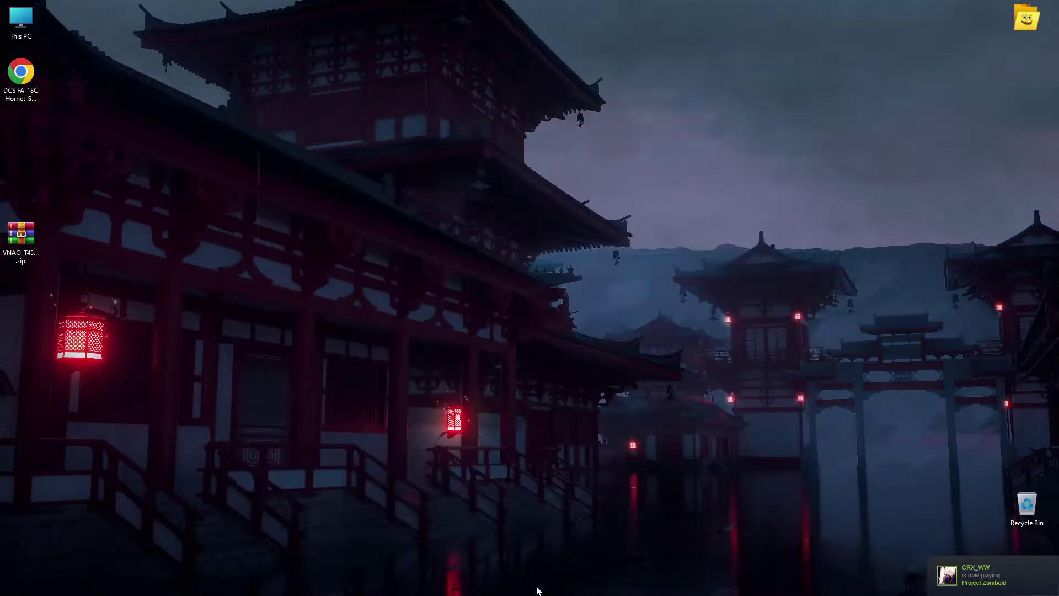
click(614, 582)
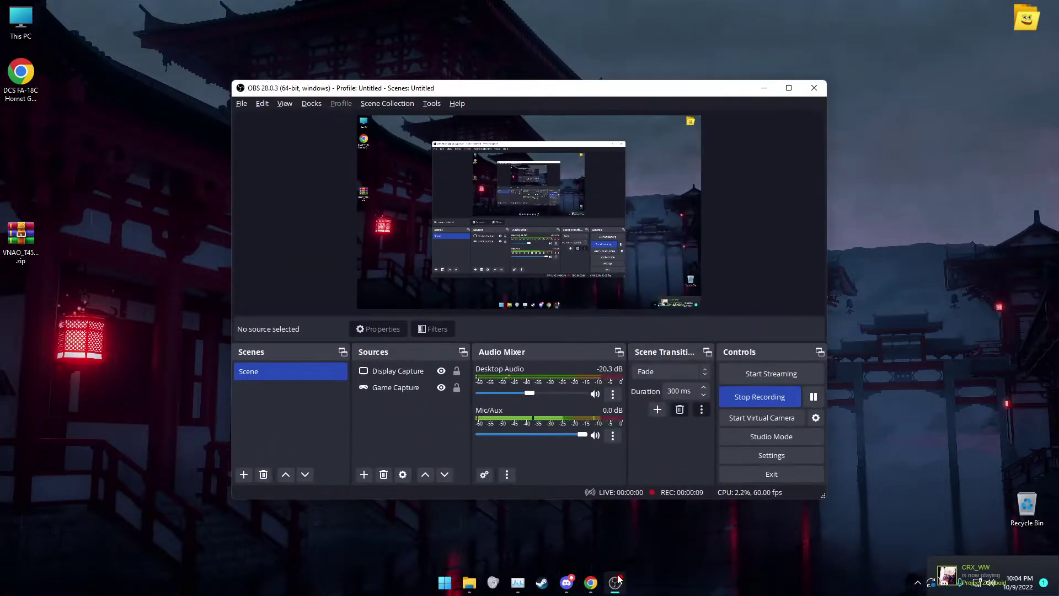
click(615, 582)
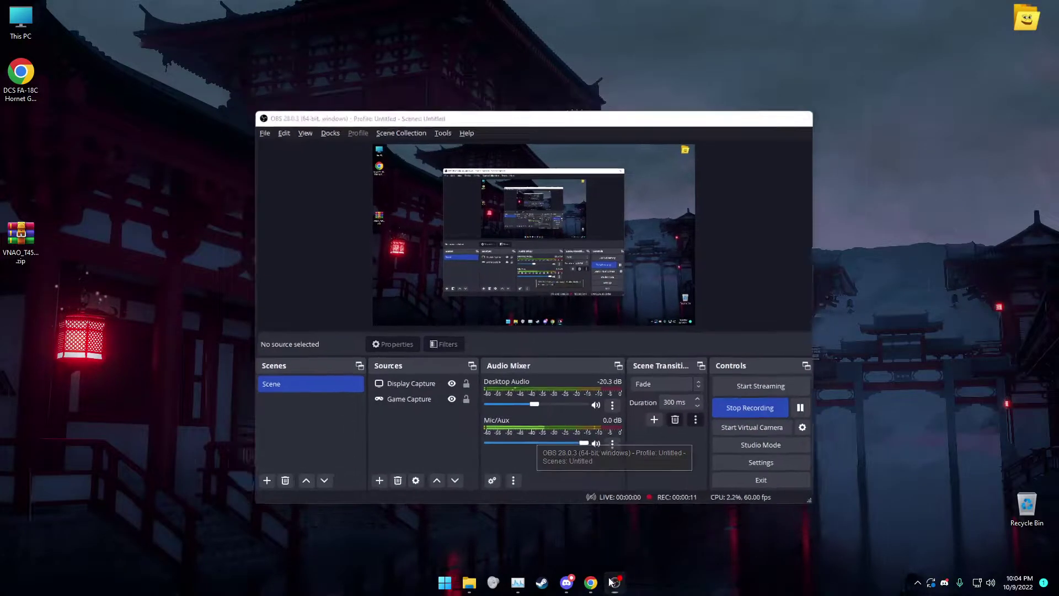
click(567, 581)
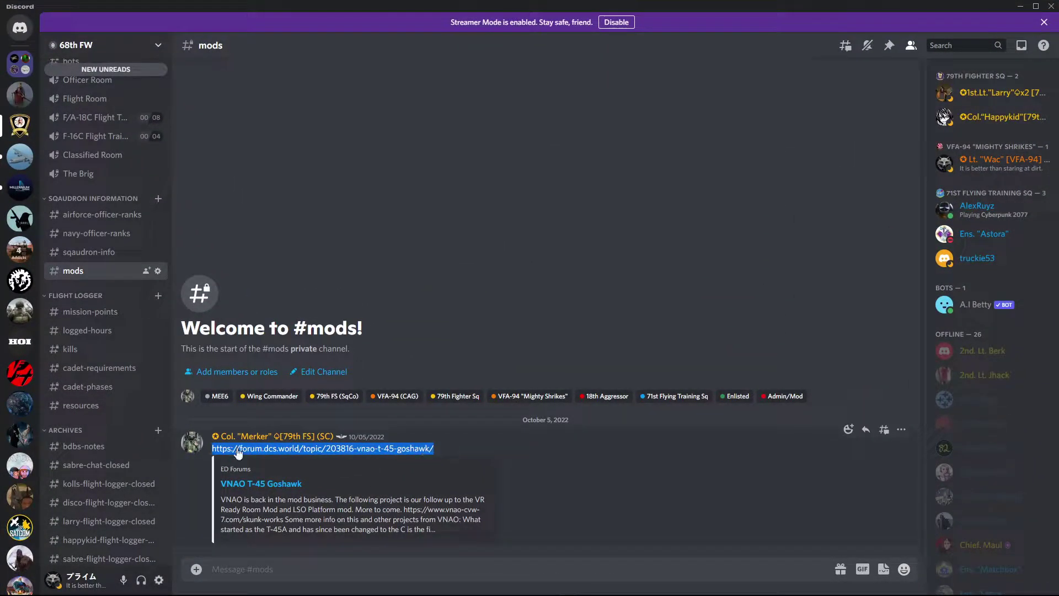
click(1019, 6)
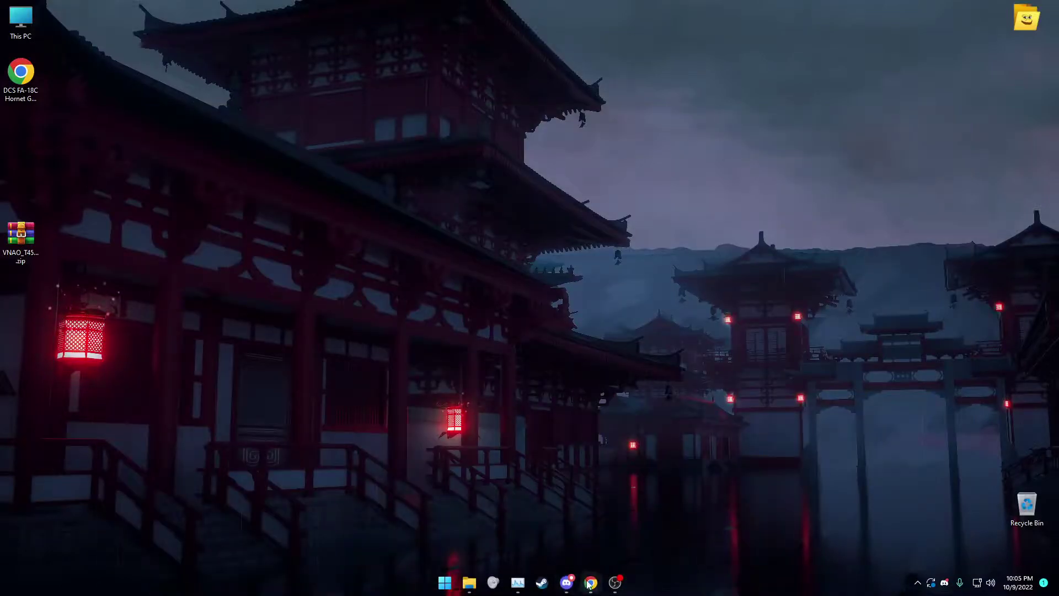
Switch to Chrome and start downloading VNAO_T45_v1.0.1.zip from the MediaFire link in the T-45 Goshawk forum topic.
click(590, 582)
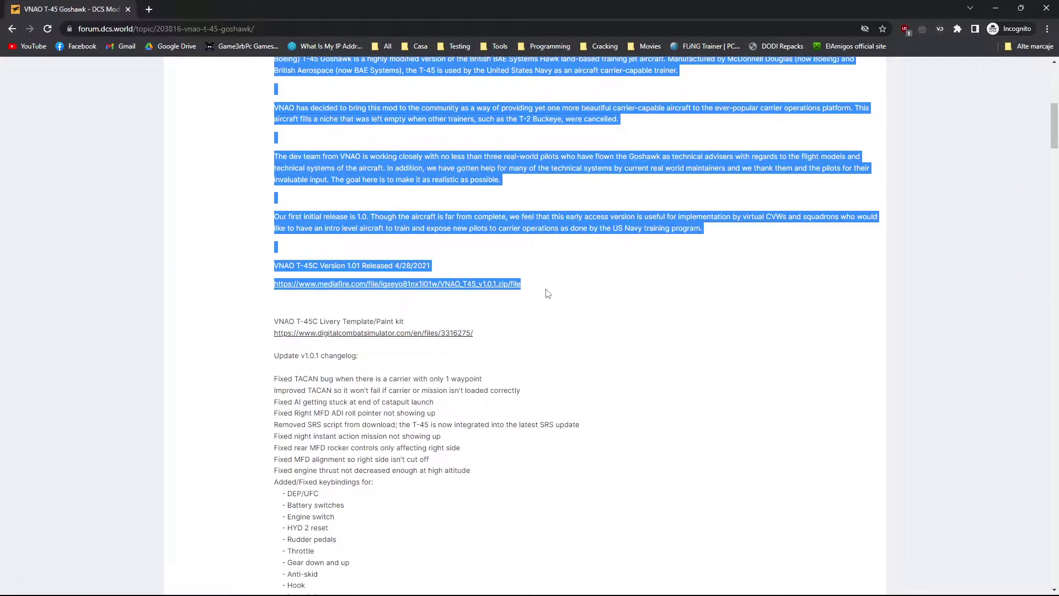
click(547, 292)
click(479, 284)
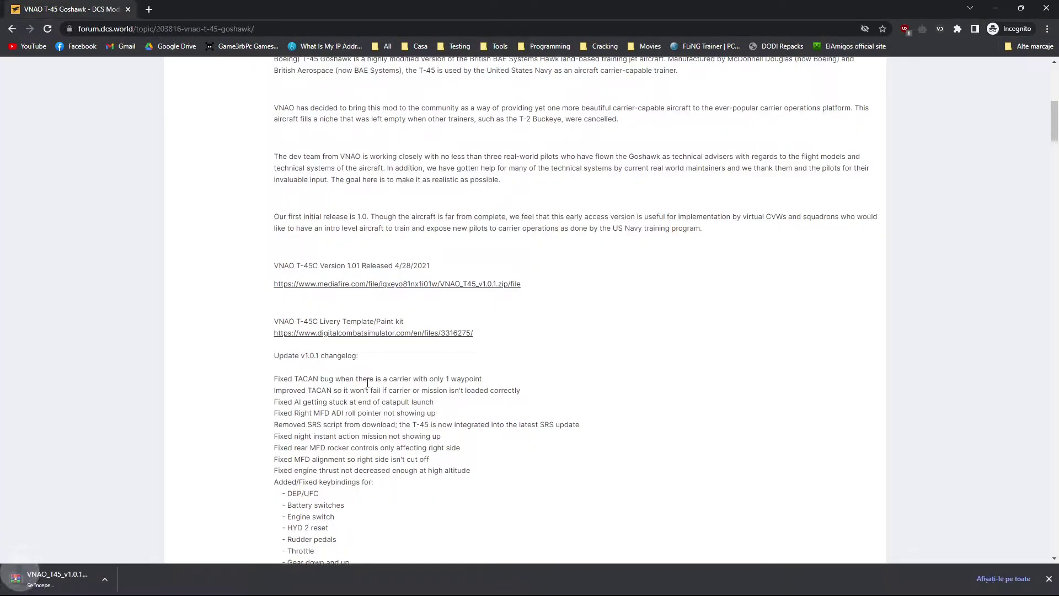
right_click(64, 577)
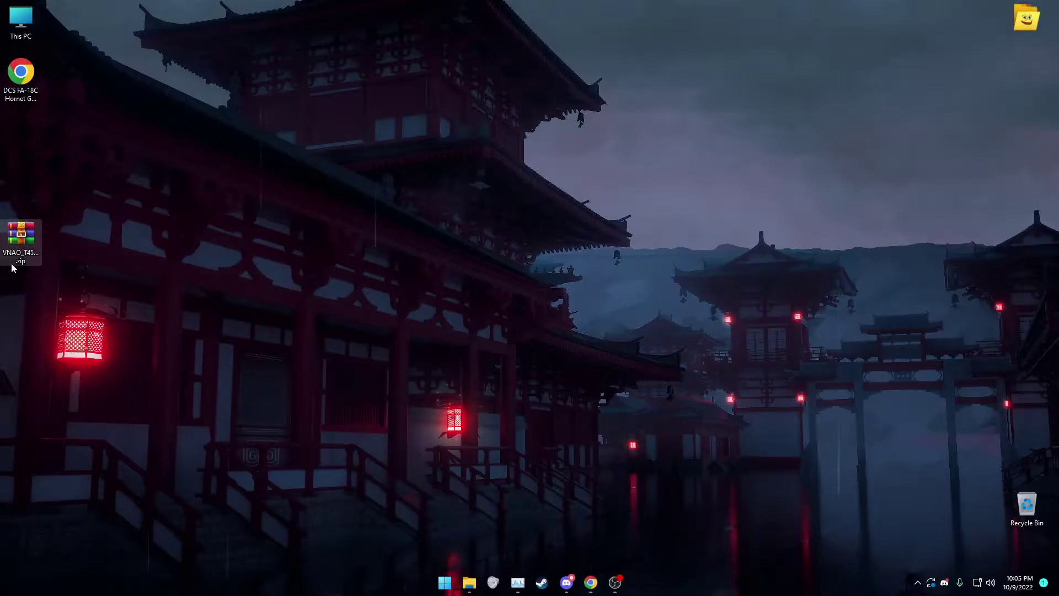
Extract the VNAO_T45 v1.0.1 zip onto the desktop with WinRAR and move the extracted VNAO_T45 folder to a free spot.
drag(14, 269, 307, 210)
right_click(307, 182)
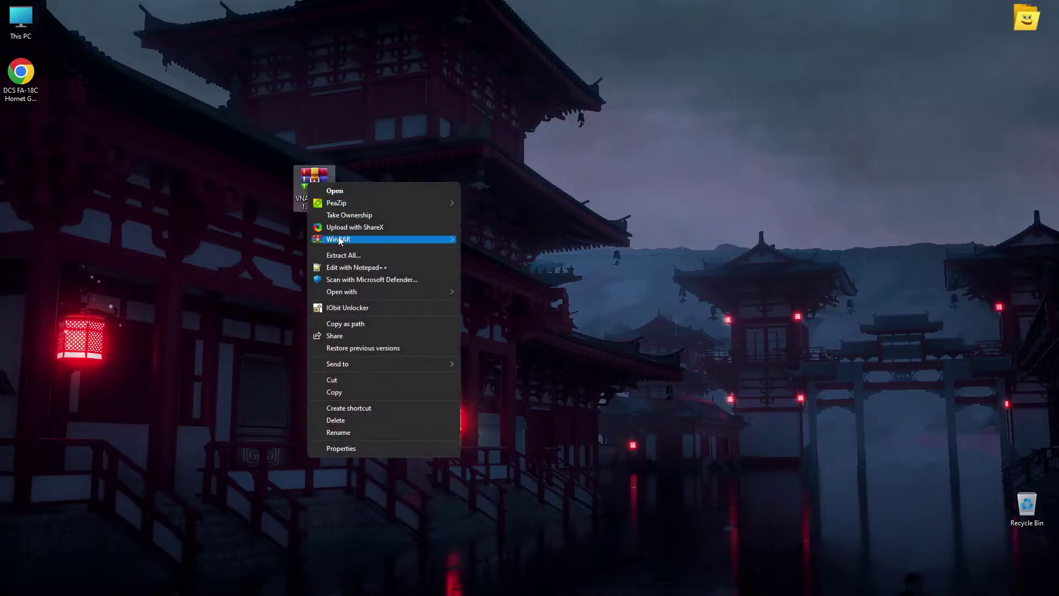
mouse_move(339, 239)
click(504, 267)
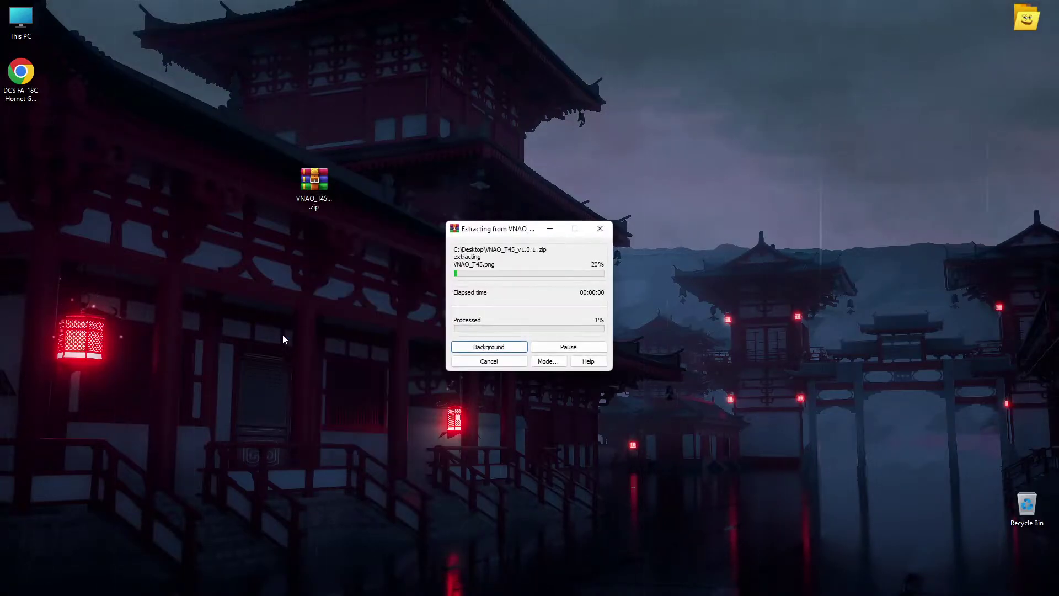
drag(255, 265, 426, 108)
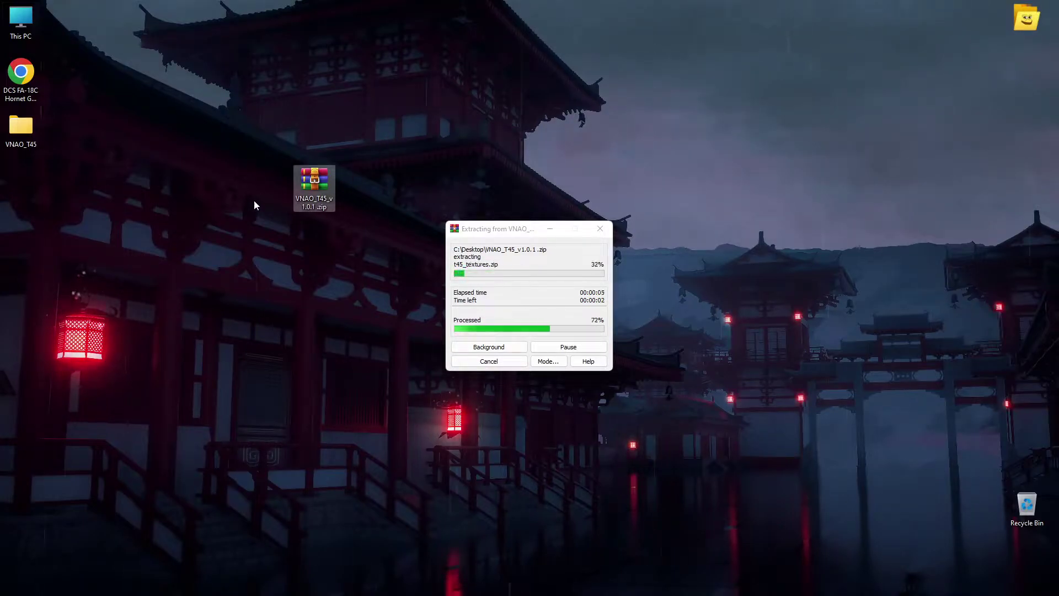
drag(21, 127, 62, 236)
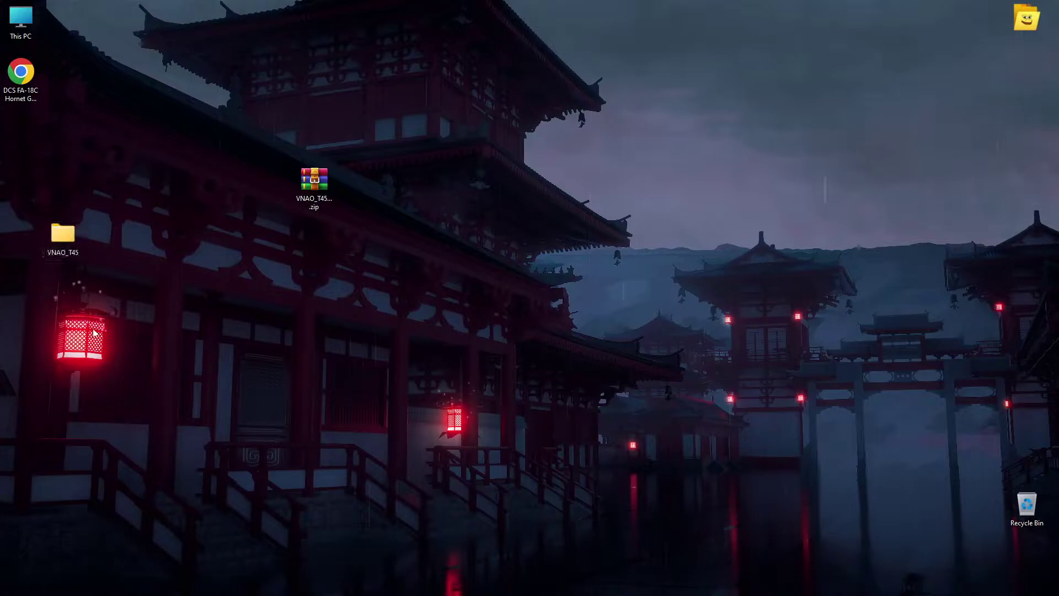
Look through the contents of the extracted VNAO_T45 folder and close it.
double_click(63, 234)
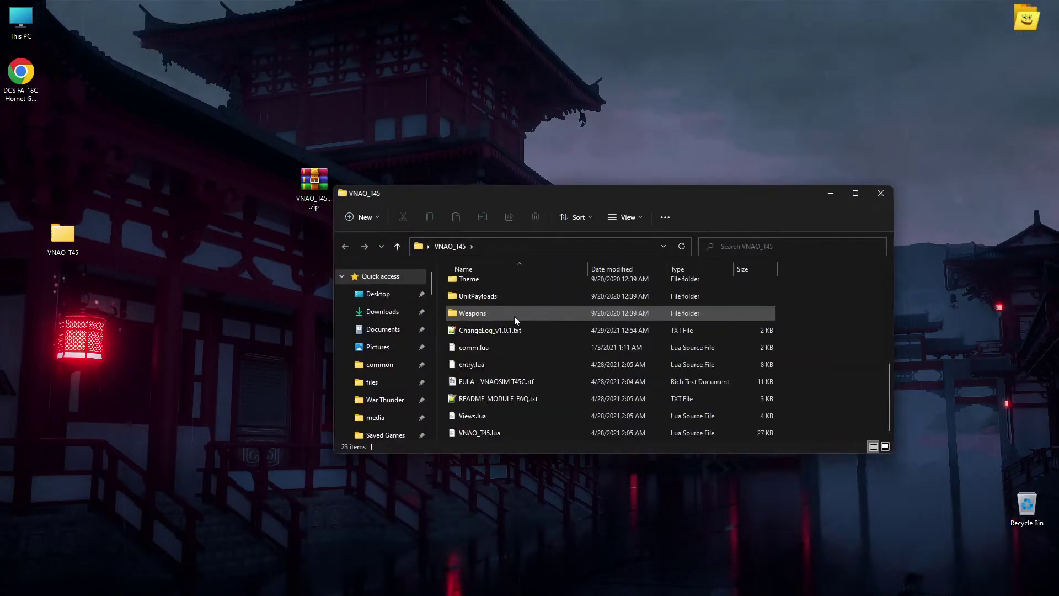
scroll(810, 293, up, 5)
drag(814, 293, 641, 491)
click(880, 193)
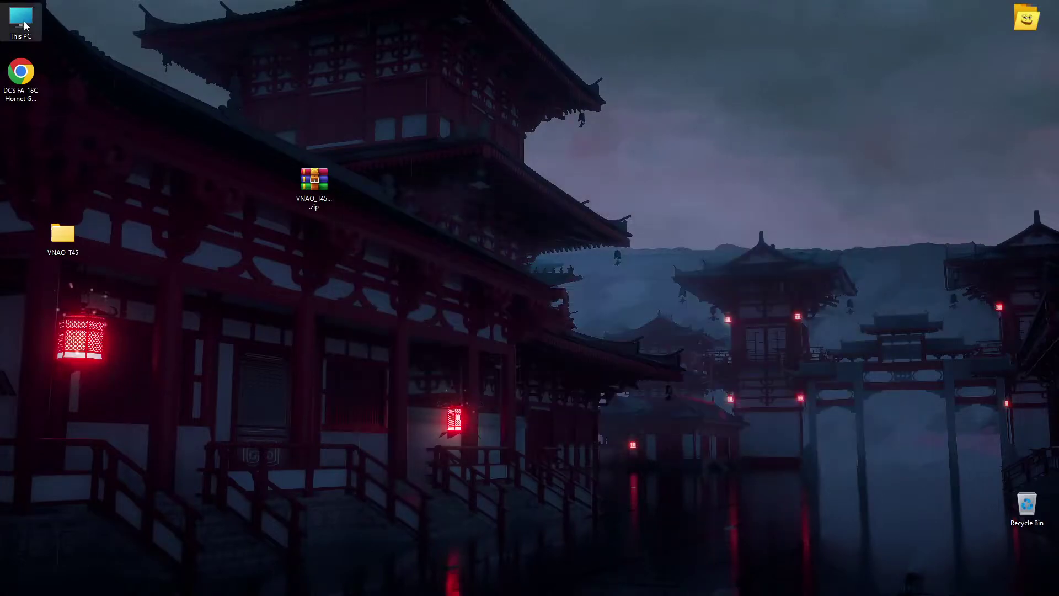
Go to the Saved Games\DCS\Mods\Aircraft folder inside the user's profile folder on Local Disk (C:).
double_click(22, 22)
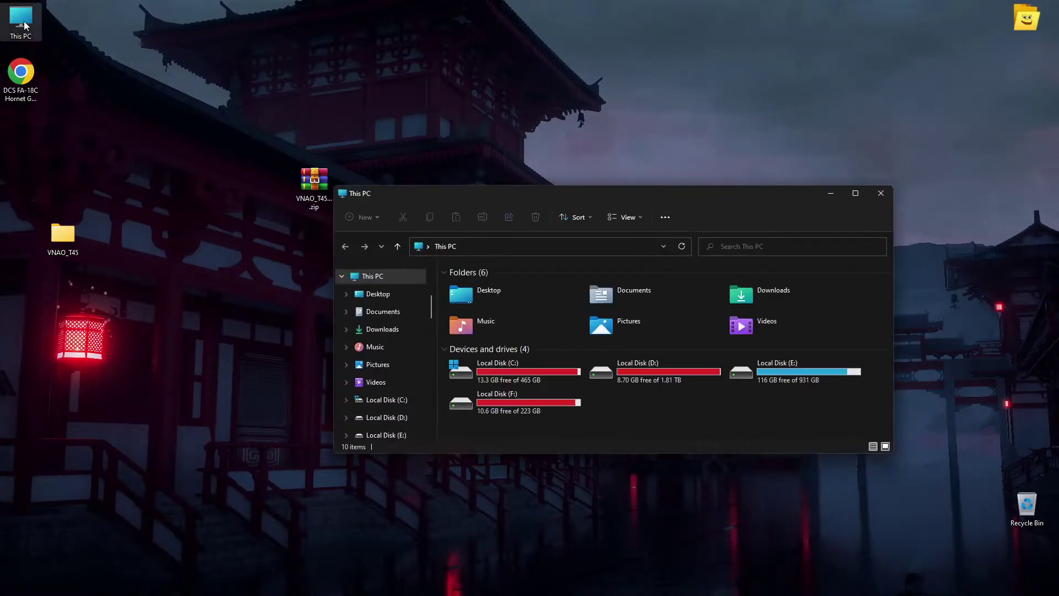
double_click(506, 371)
scroll(508, 369, down, 3)
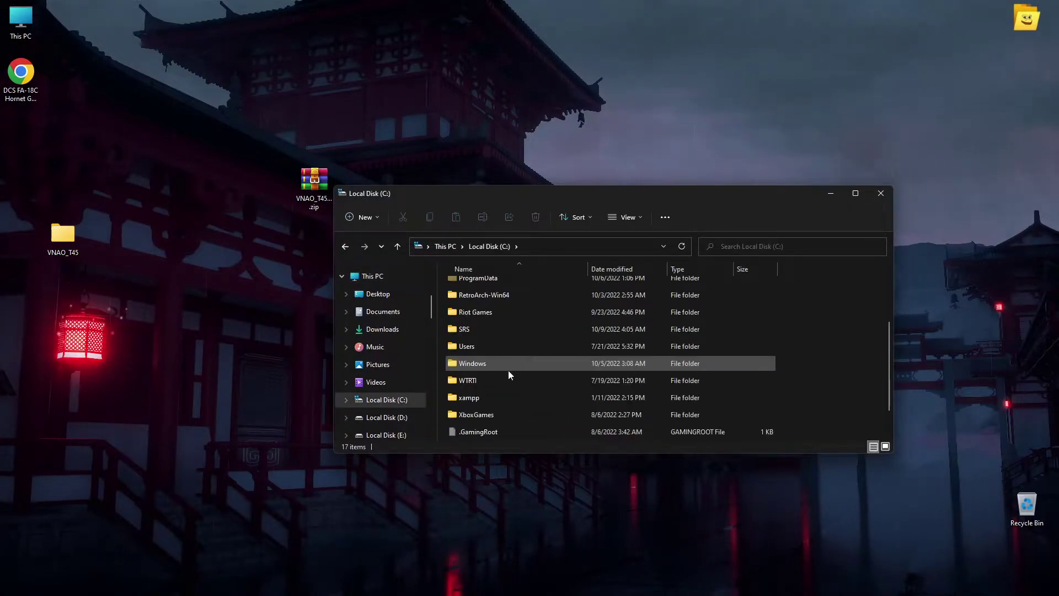
double_click(467, 348)
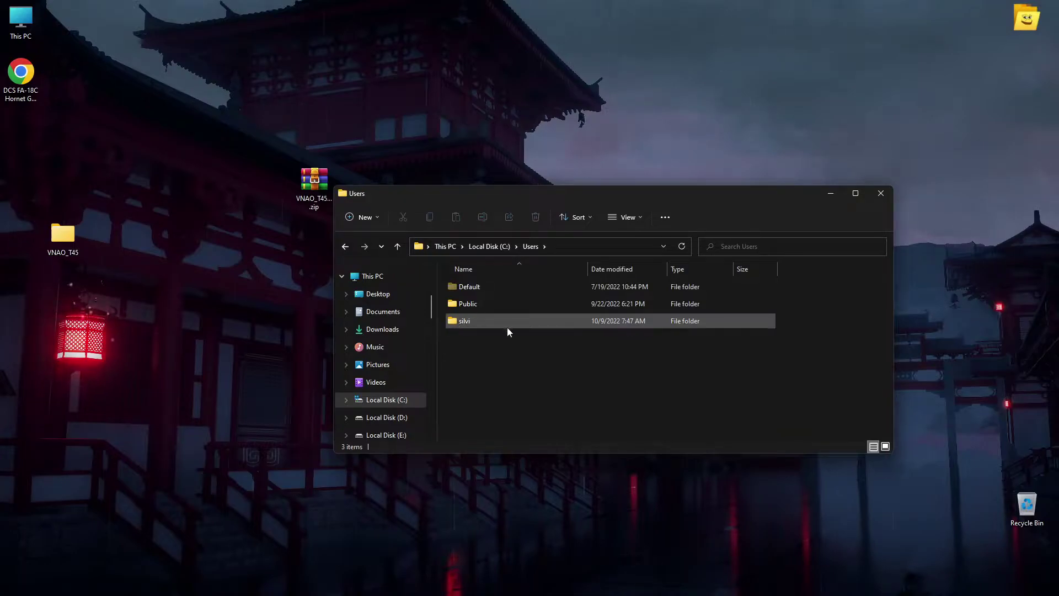
double_click(505, 326)
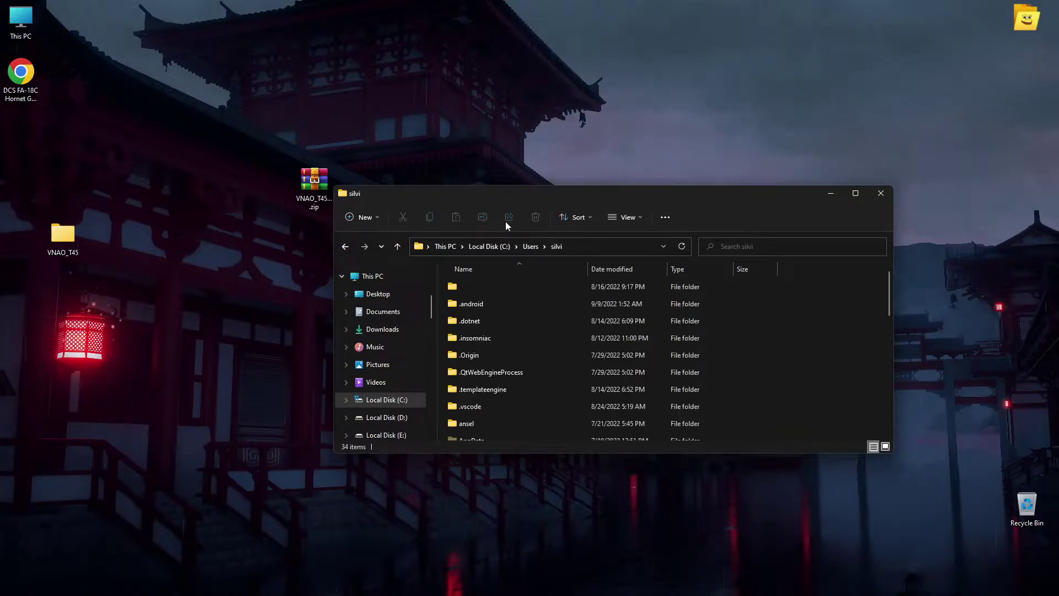
scroll(487, 418, down, 7)
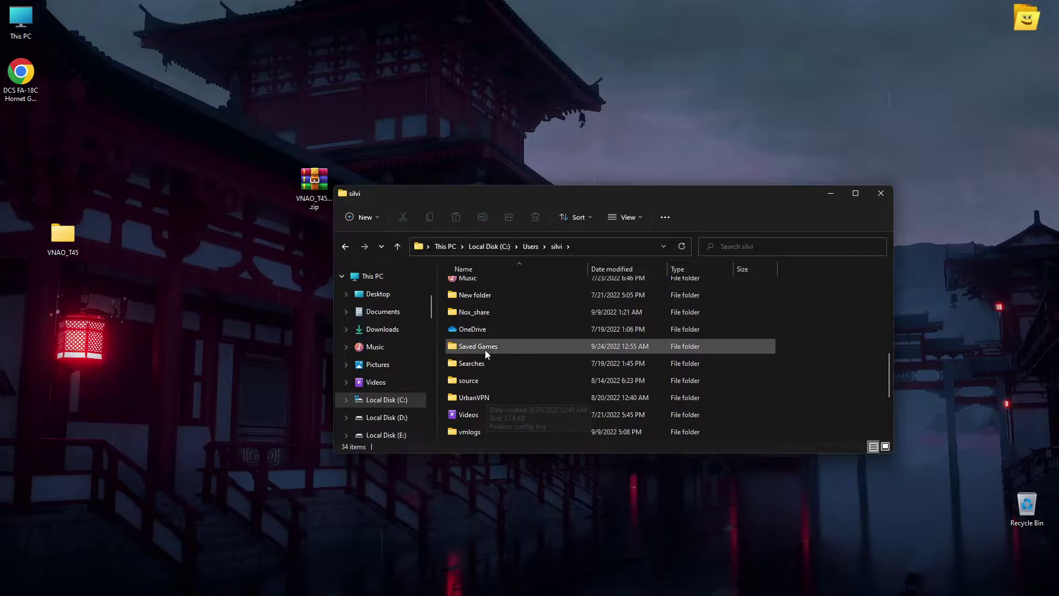
double_click(485, 350)
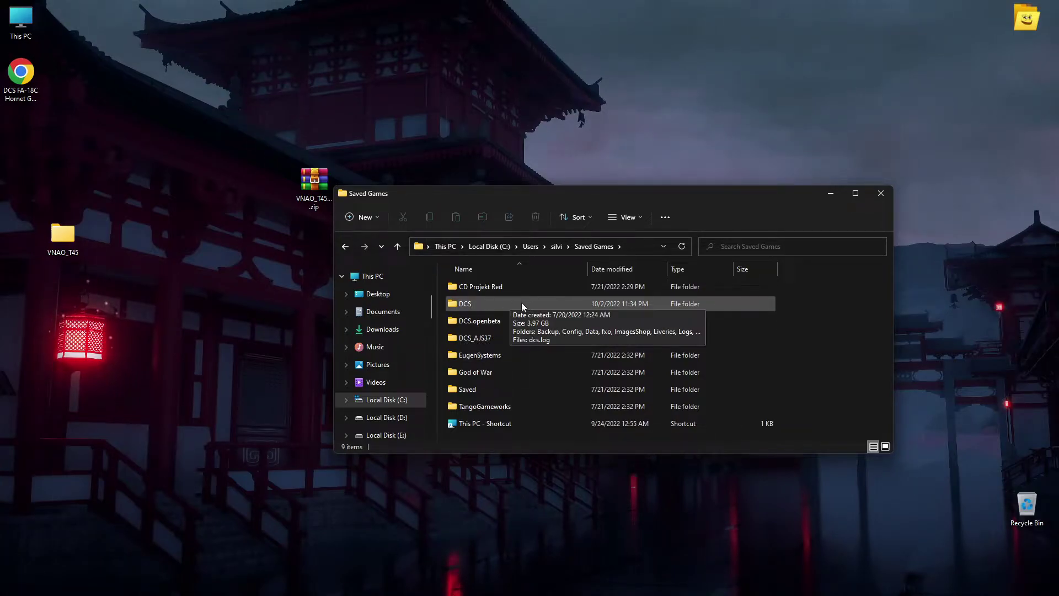
double_click(463, 305)
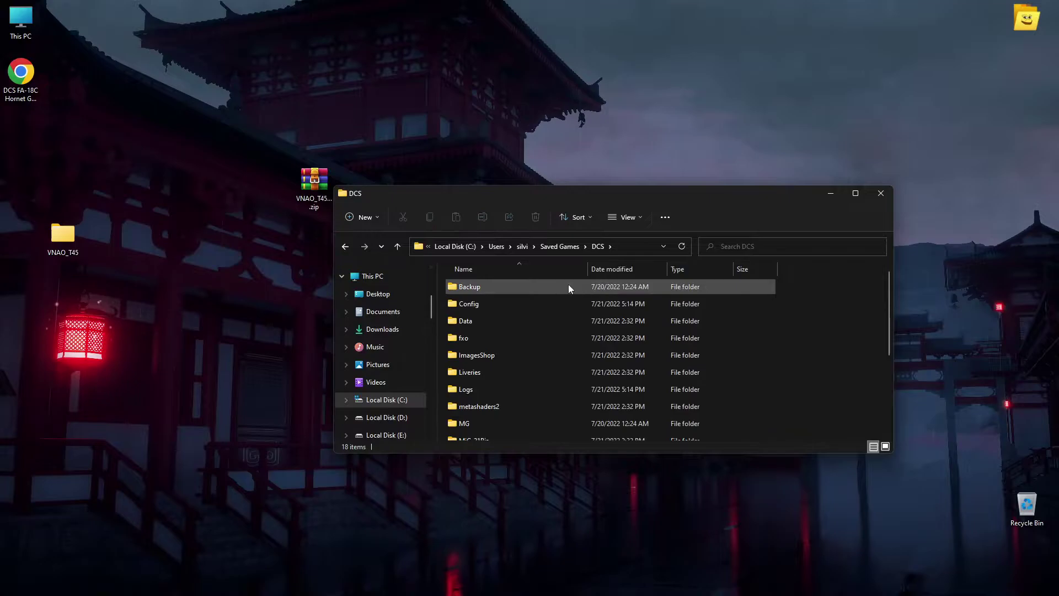
scroll(560, 315, down, 3)
double_click(469, 353)
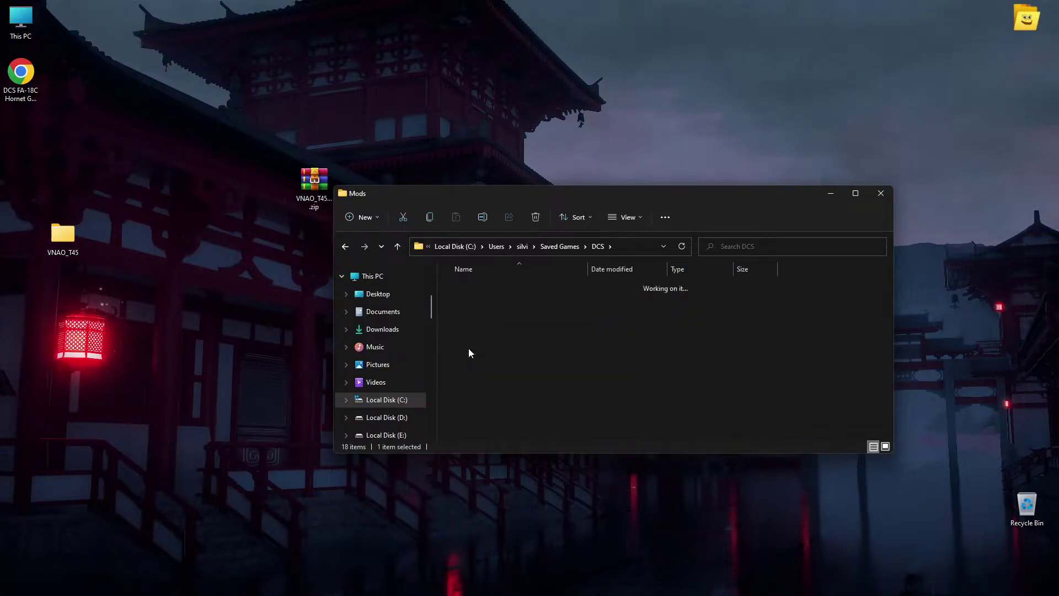
double_click(480, 286)
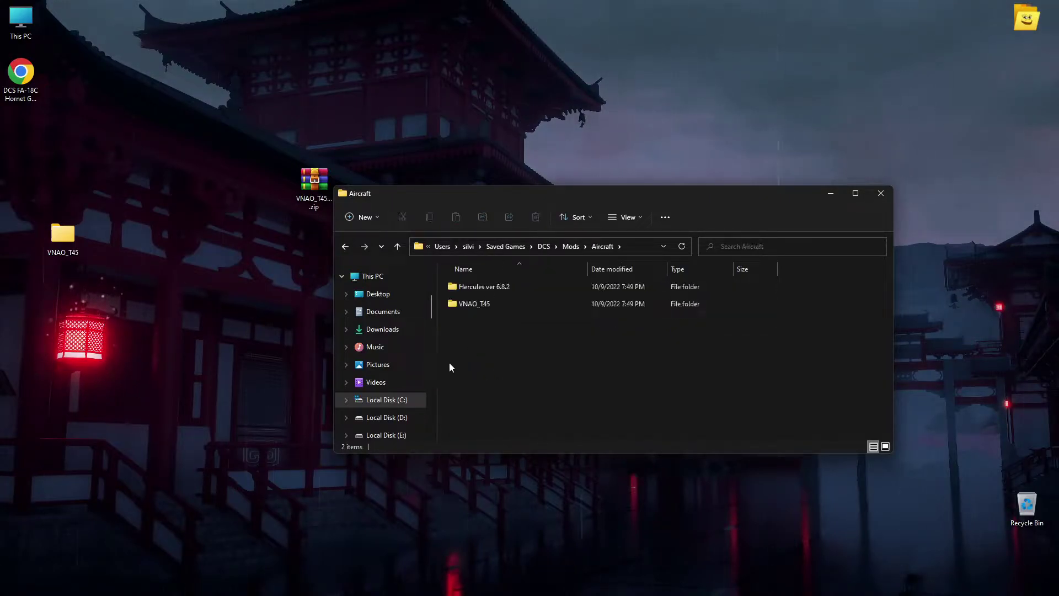
Move the VNAO_T45 folder from the desktop into the Aircraft folder, replacing the existing files, and close the folder window.
click(70, 249)
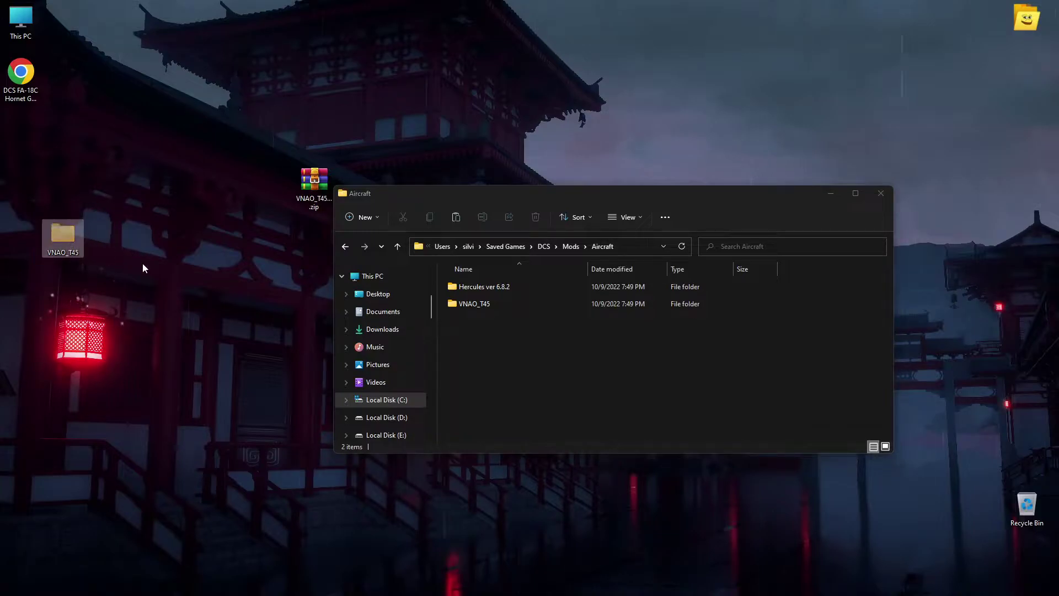
click(543, 375)
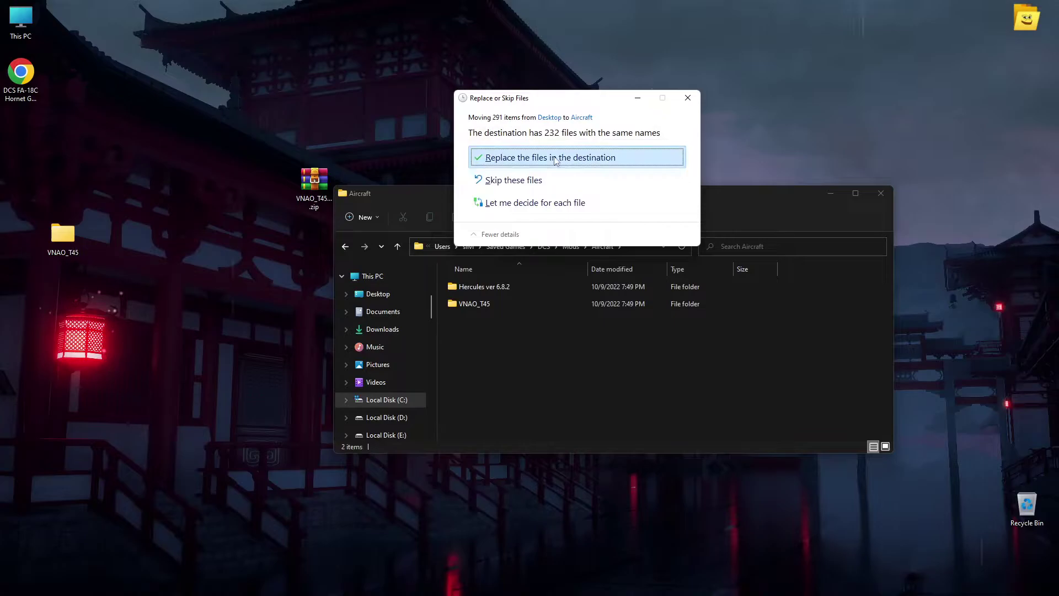
drag(513, 98, 463, 70)
click(486, 137)
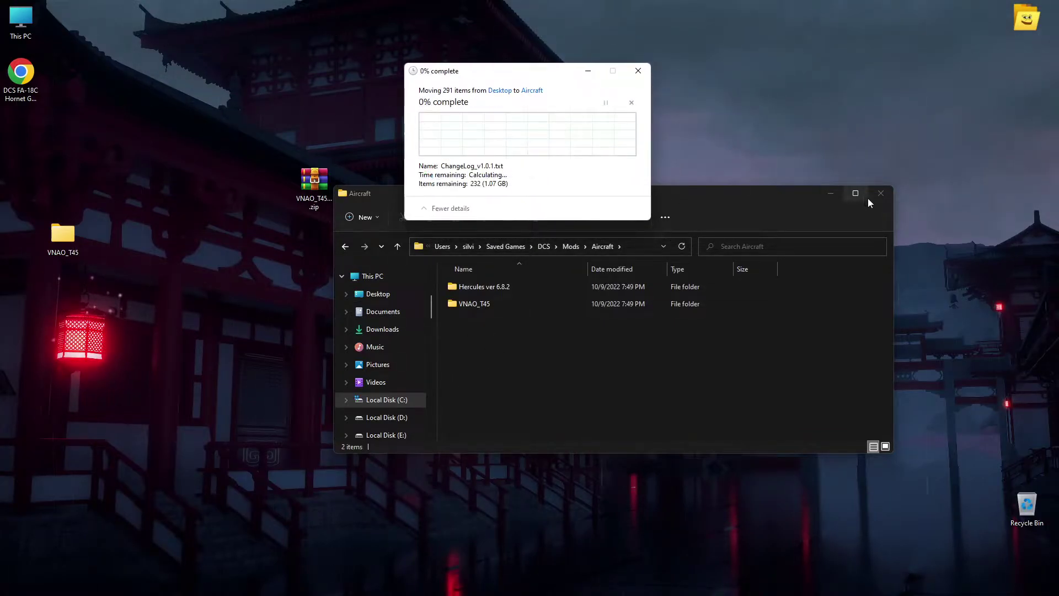
click(875, 202)
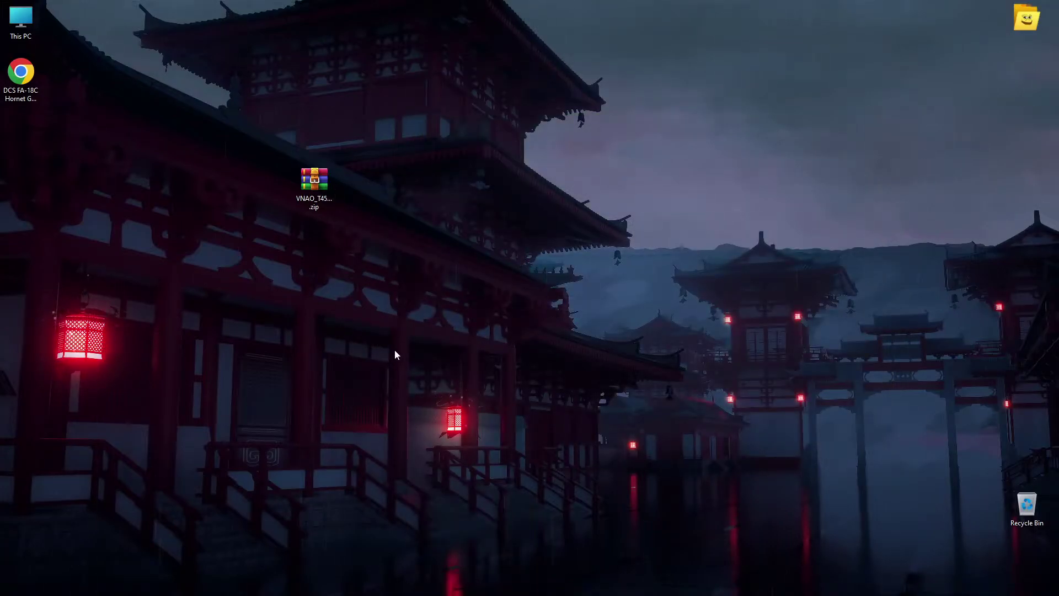
Search for "dcs" and launch DCS World.
key(super)
text(dcs)
key(Return)
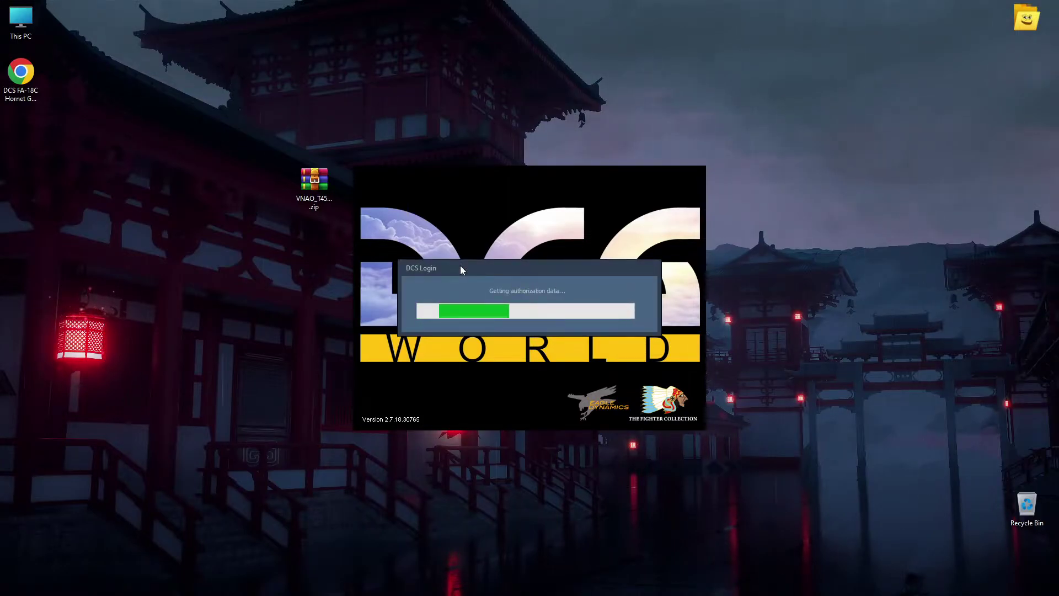
mouse_move(530, 580)
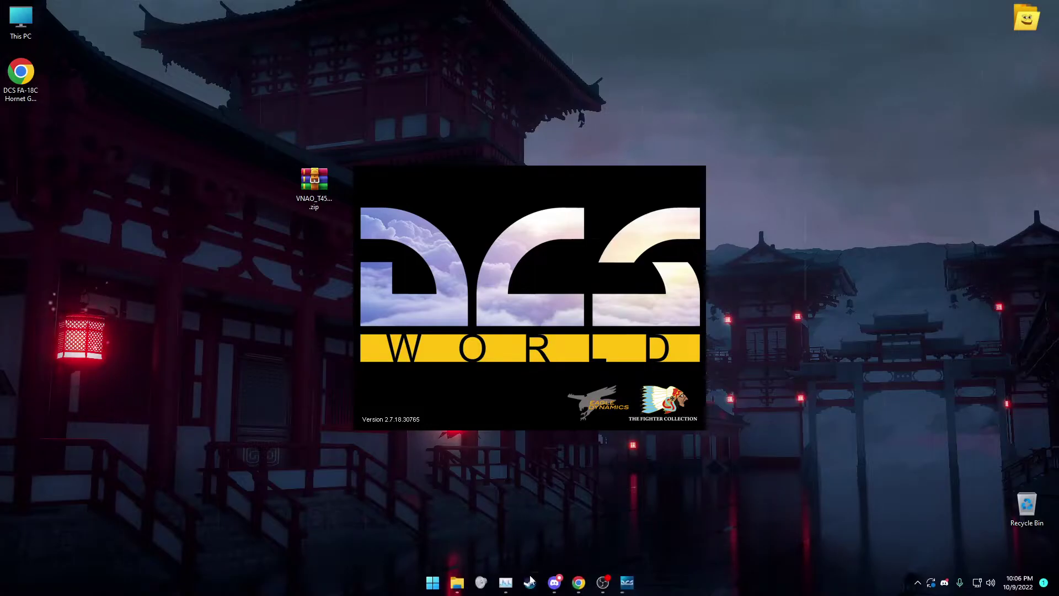
mouse_move(465, 588)
click(455, 543)
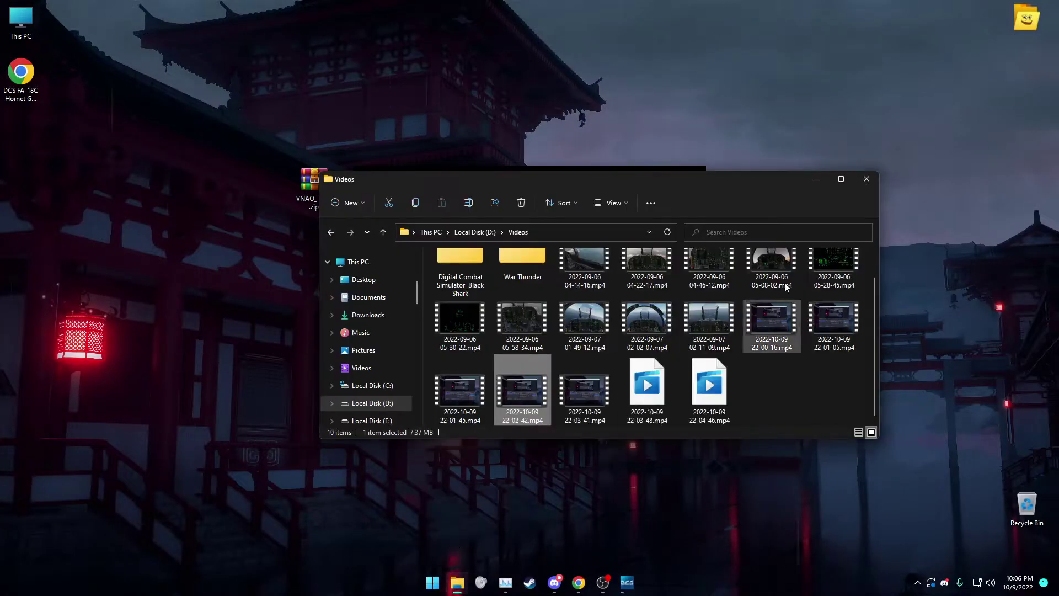
click(869, 181)
Open the Saved Games folder inside the user's profile folder on Local Disk (C:).
mouse_move(406, 594)
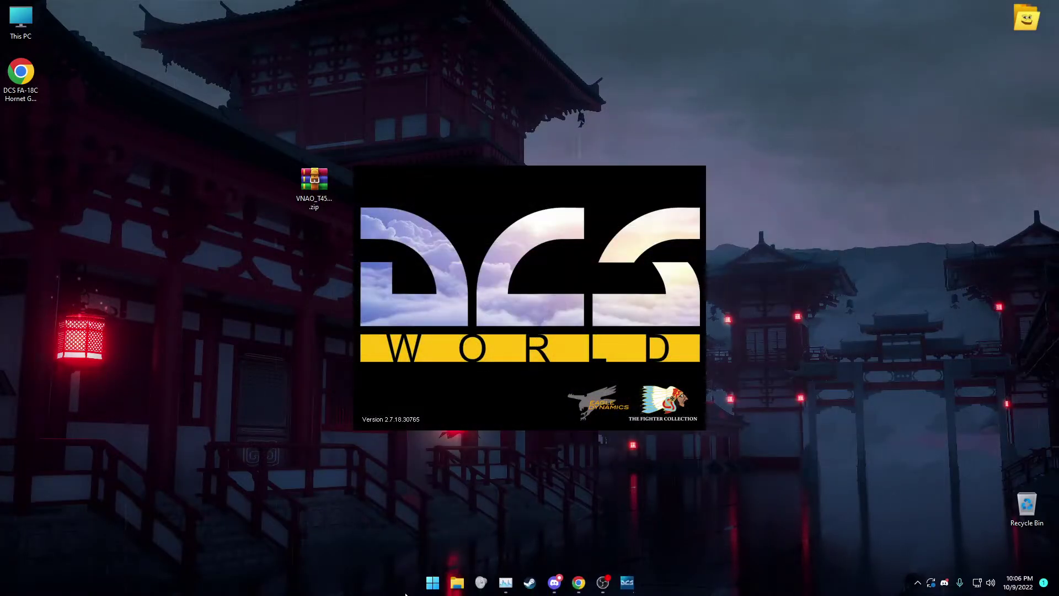
click(458, 582)
double_click(460, 361)
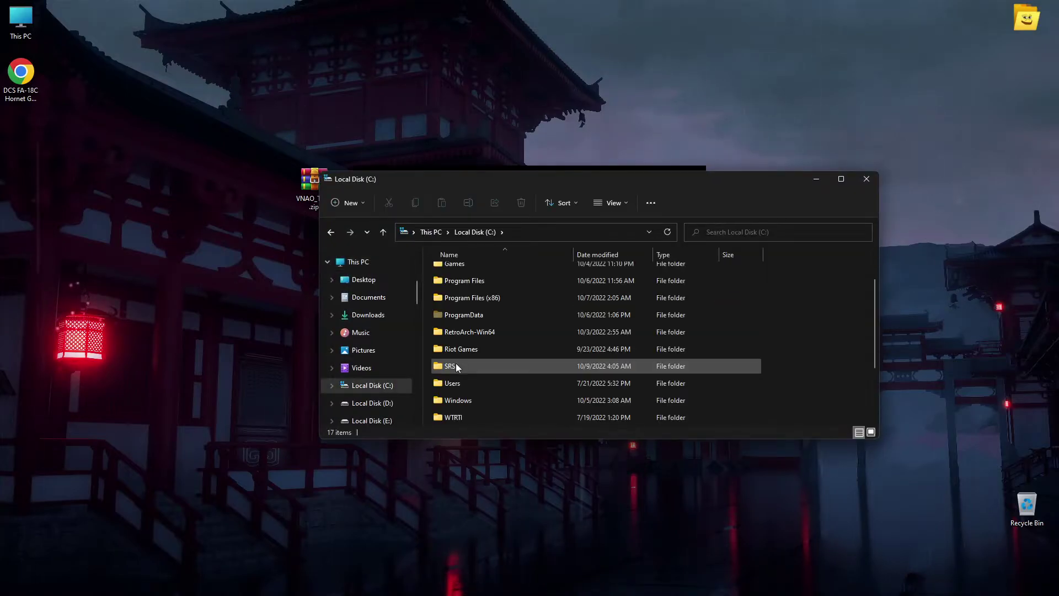
click(456, 383)
double_click(456, 383)
double_click(470, 303)
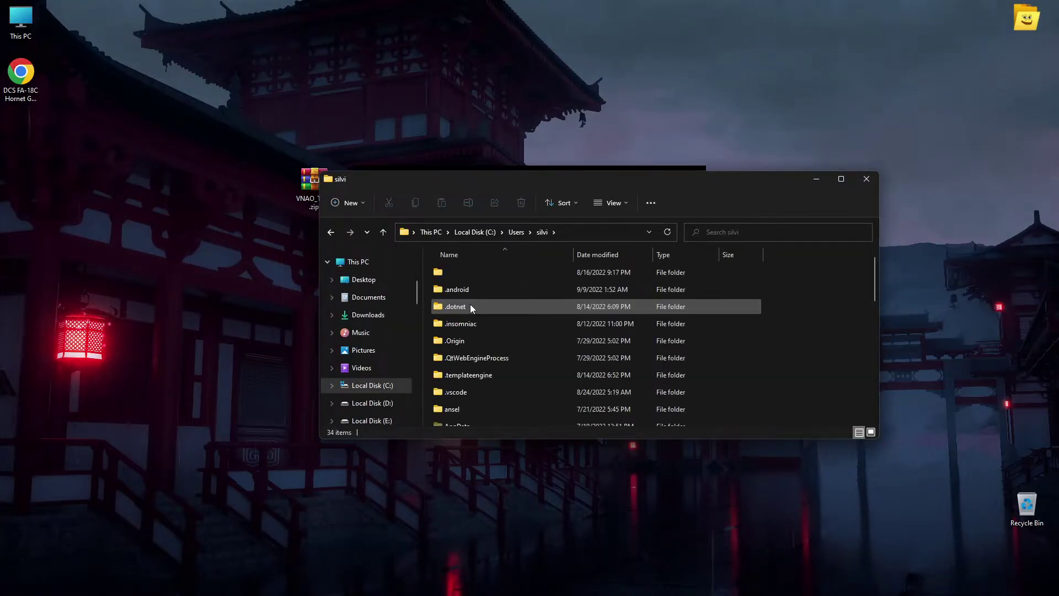
scroll(469, 313, down, 5)
double_click(466, 381)
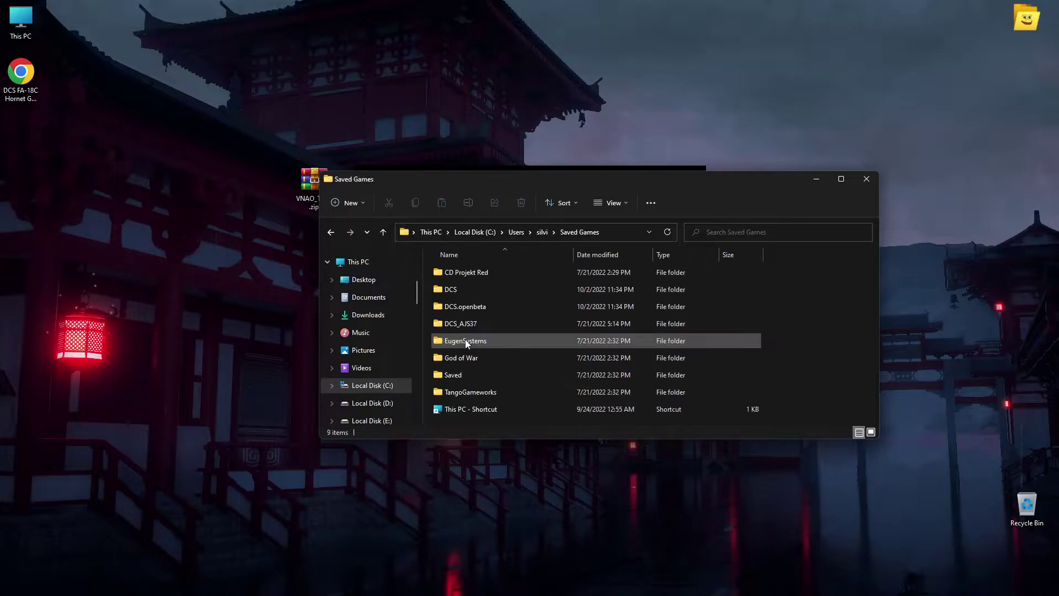
Go from Saved Games into the DCS\Mods\Aircraft folder.
double_click(465, 291)
scroll(464, 340, down, 5)
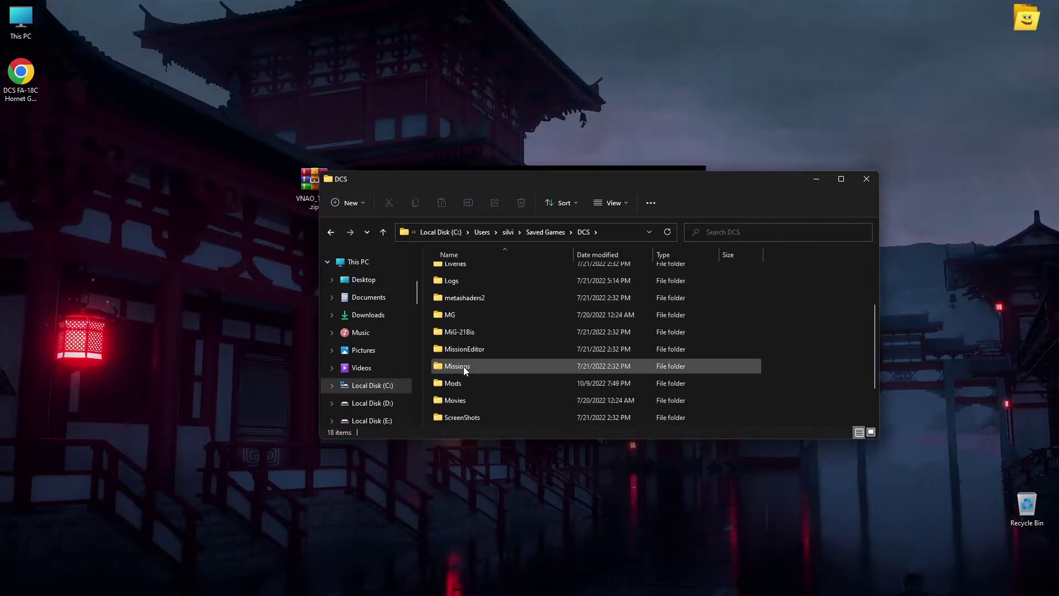
click(463, 366)
double_click(459, 331)
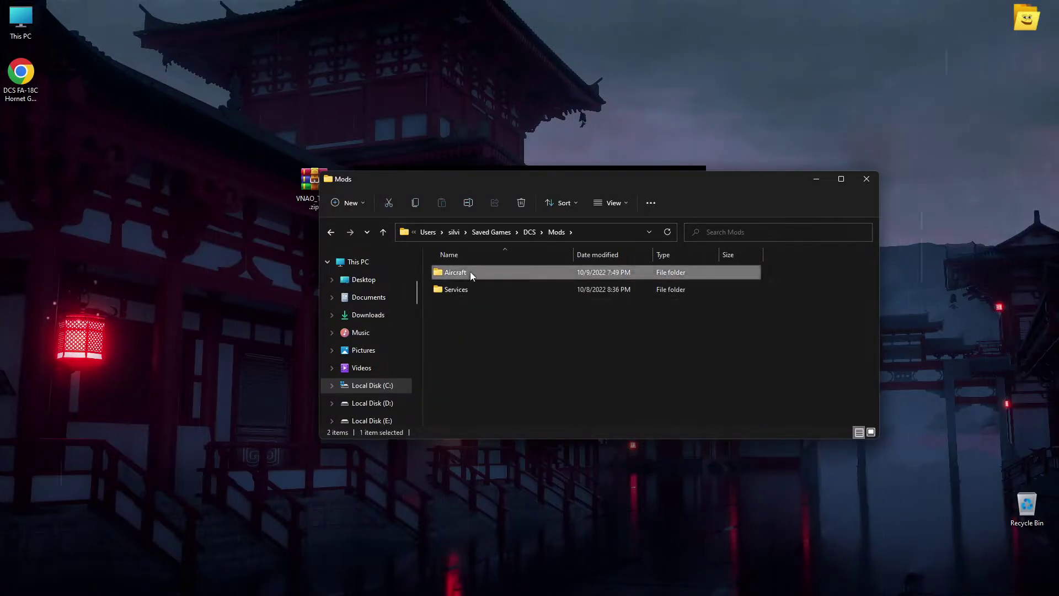
double_click(469, 271)
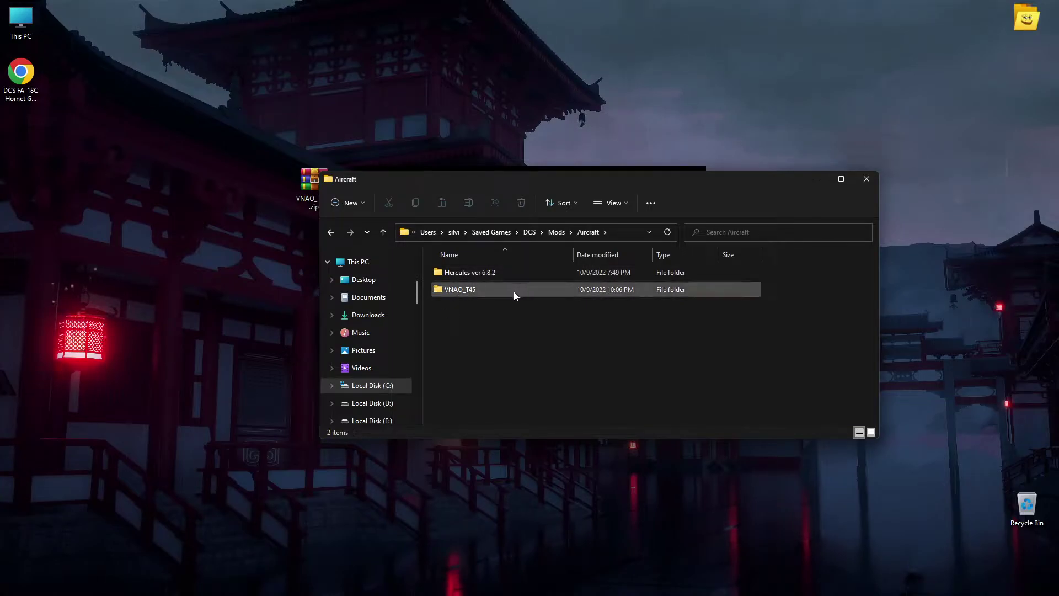
Look through the installed VNAO_T45 mod folder and its Liveries subfolder, and close the folder window.
double_click(529, 291)
scroll(437, 369, down, 1)
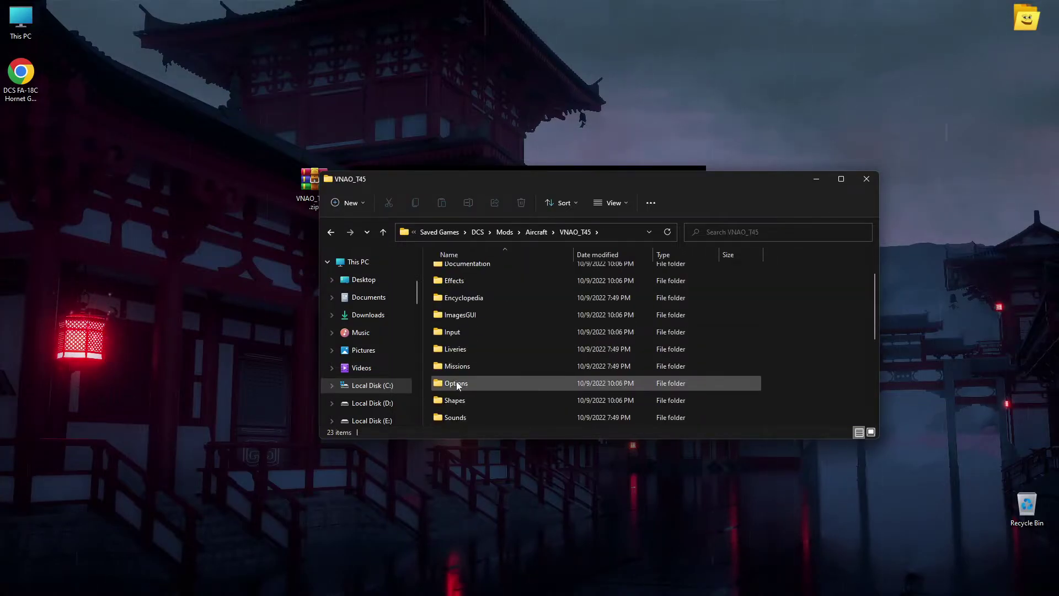
click(440, 353)
double_click(441, 353)
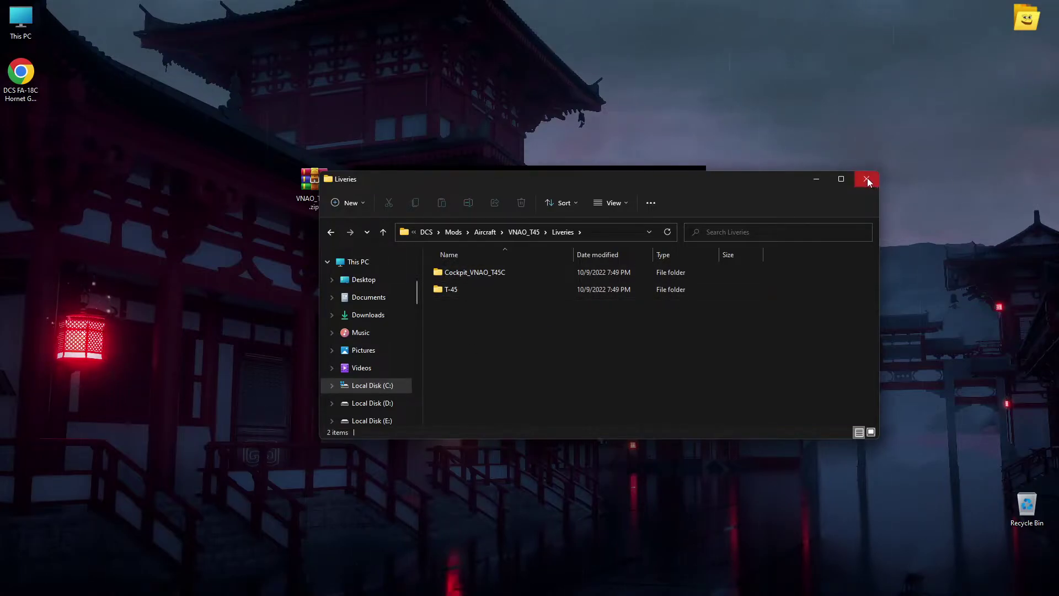
key(ctrl+a)
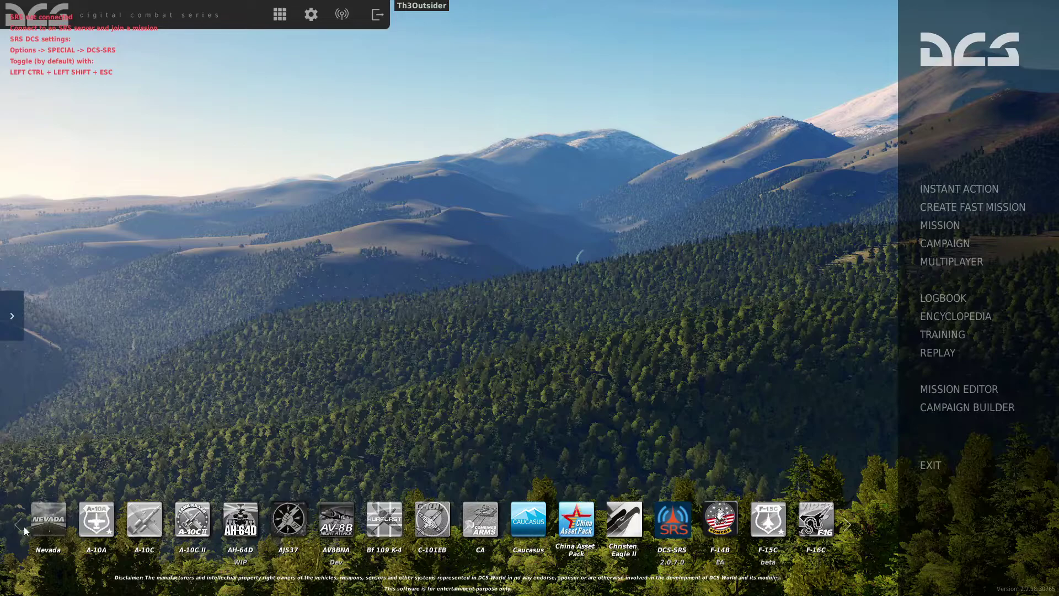
Create a new mission on the Caucasus map in the Mission Editor, accepting the existing coalition assignments.
mouse_move(849, 523)
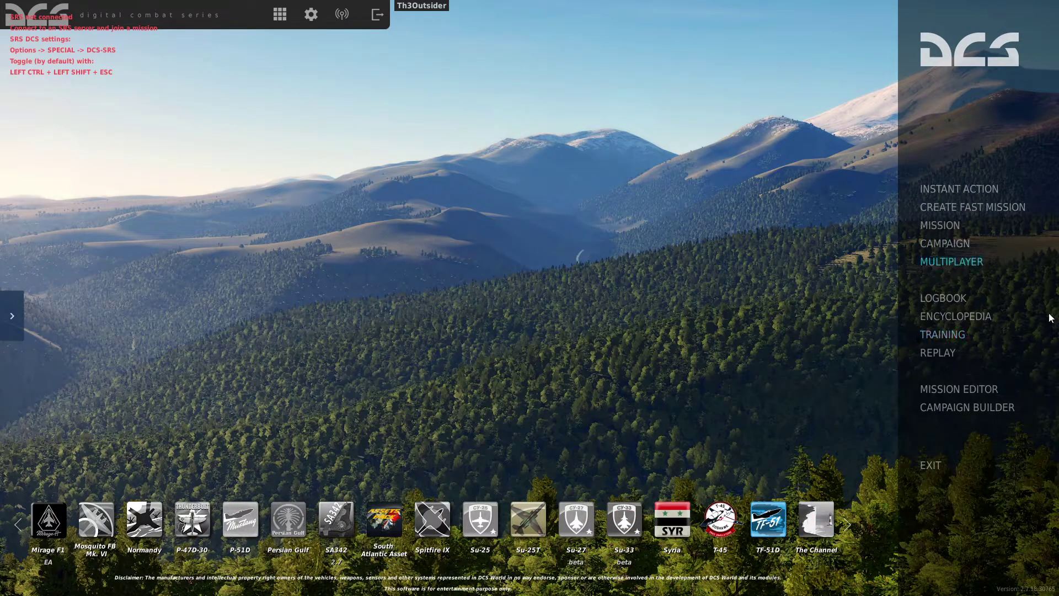
click(960, 388)
click(149, 129)
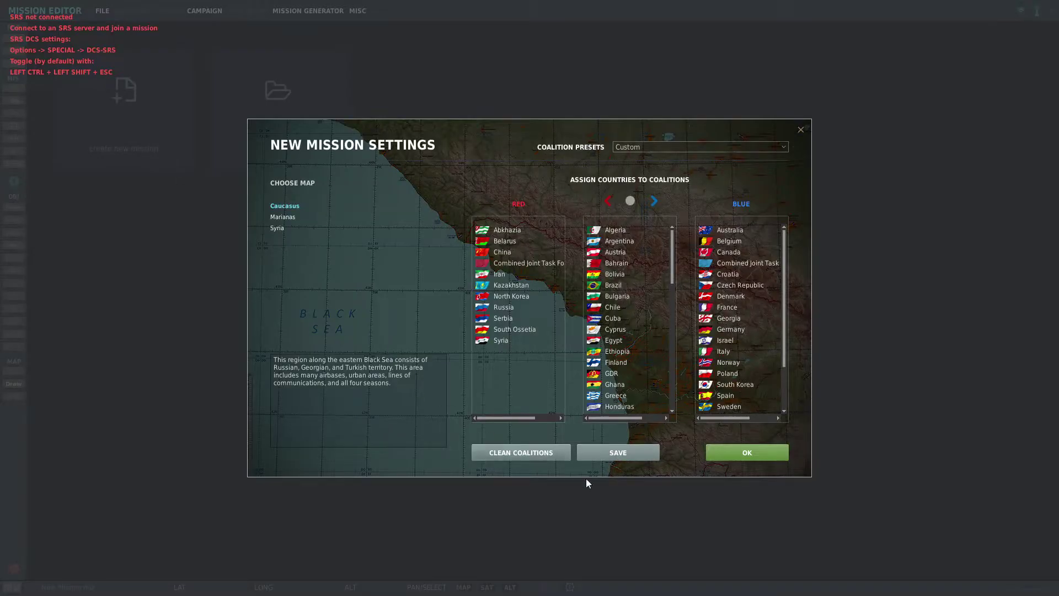
click(736, 450)
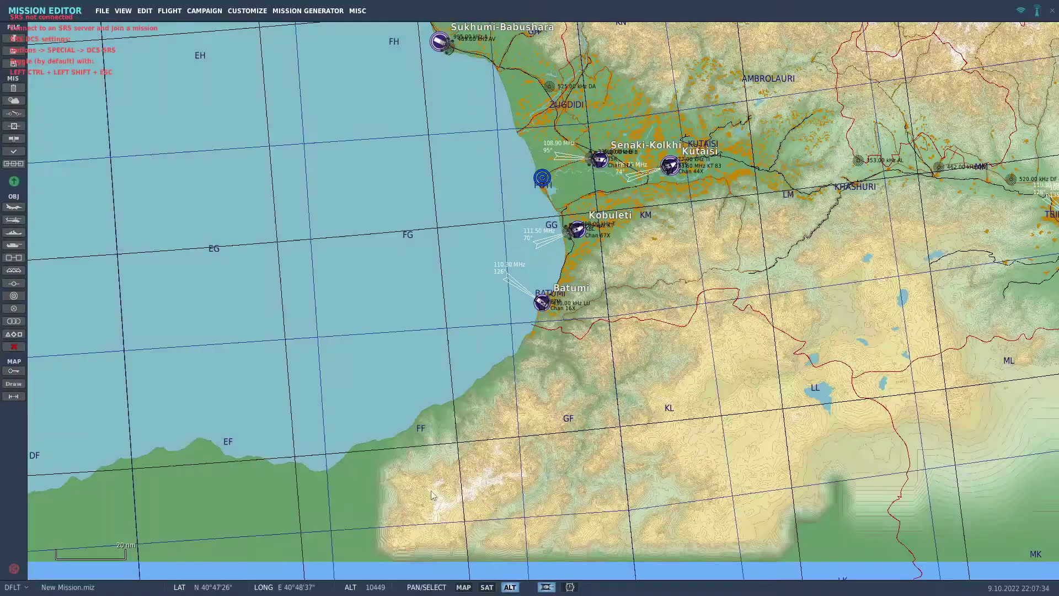
Add a USA airplane group of type T-45 on the parking apron of Batumi airfield.
scroll(545, 321, up, 4)
scroll(508, 358, up, 5)
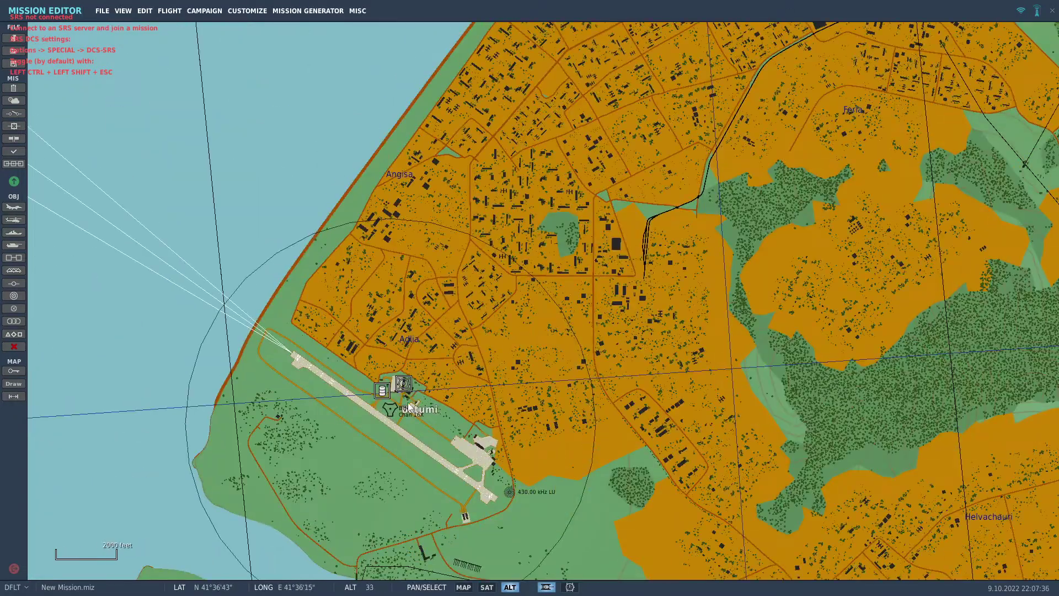
click(392, 410)
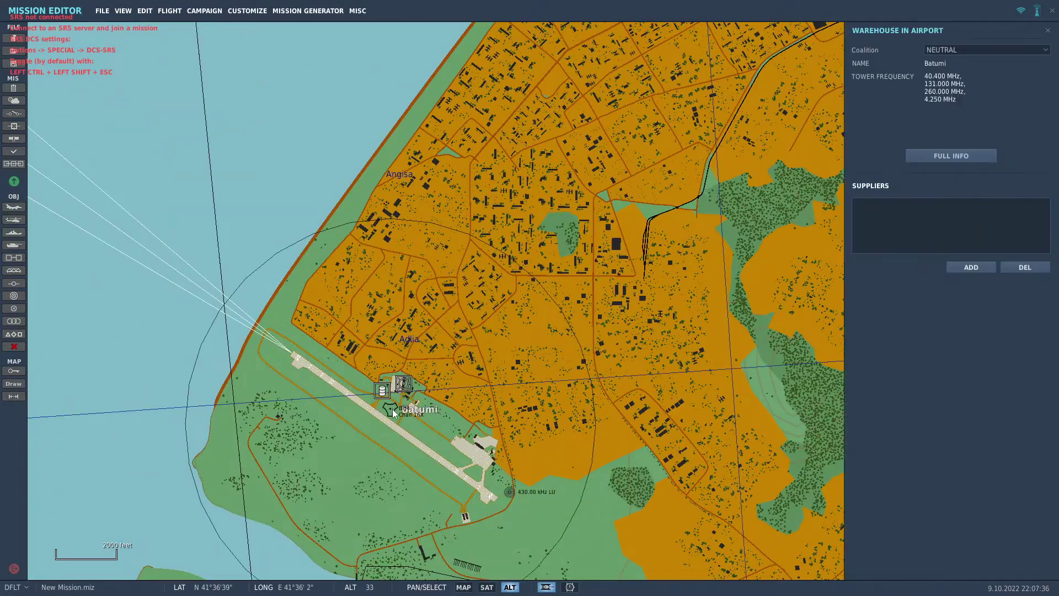
click(12, 210)
click(934, 120)
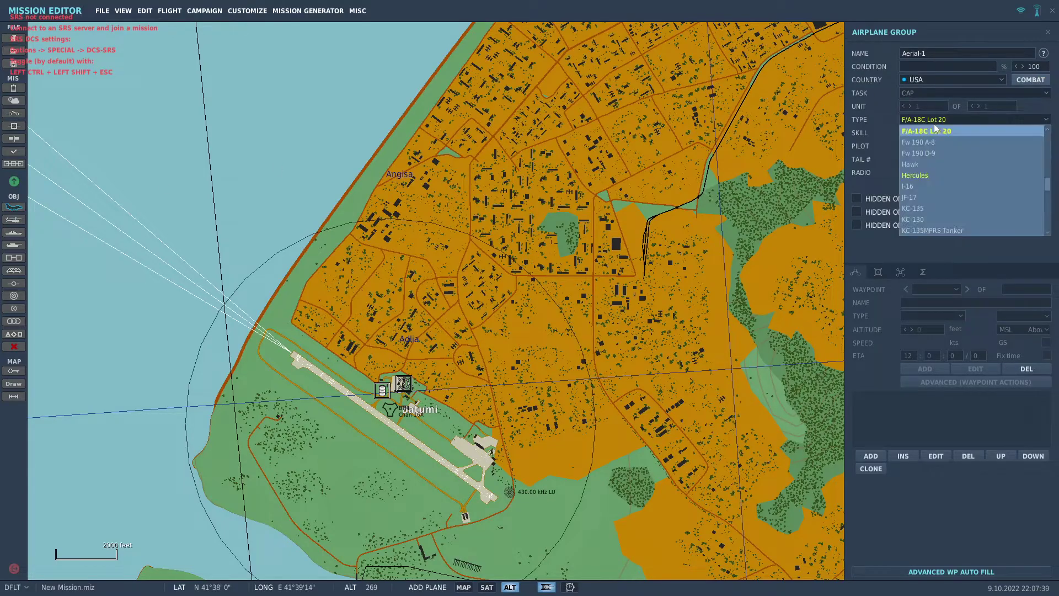
scroll(947, 173, down, 8)
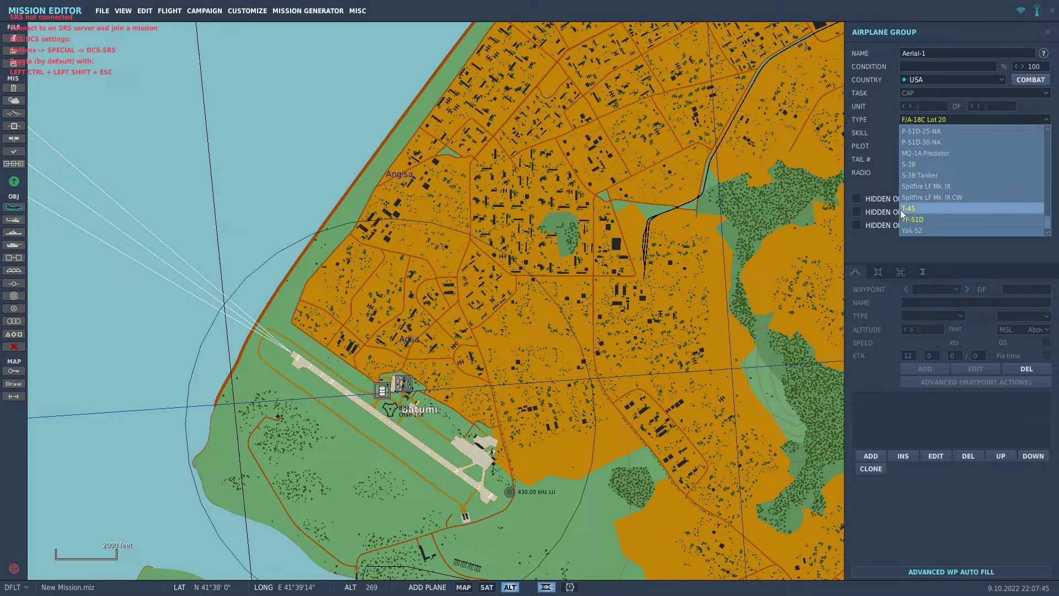
click(973, 209)
scroll(483, 359, up, 5)
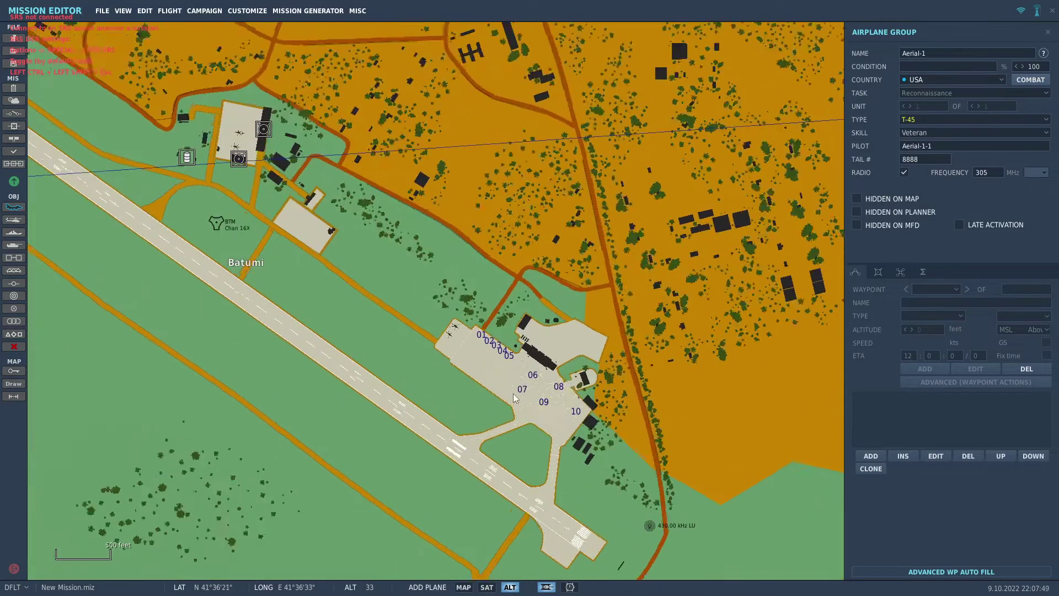
click(486, 352)
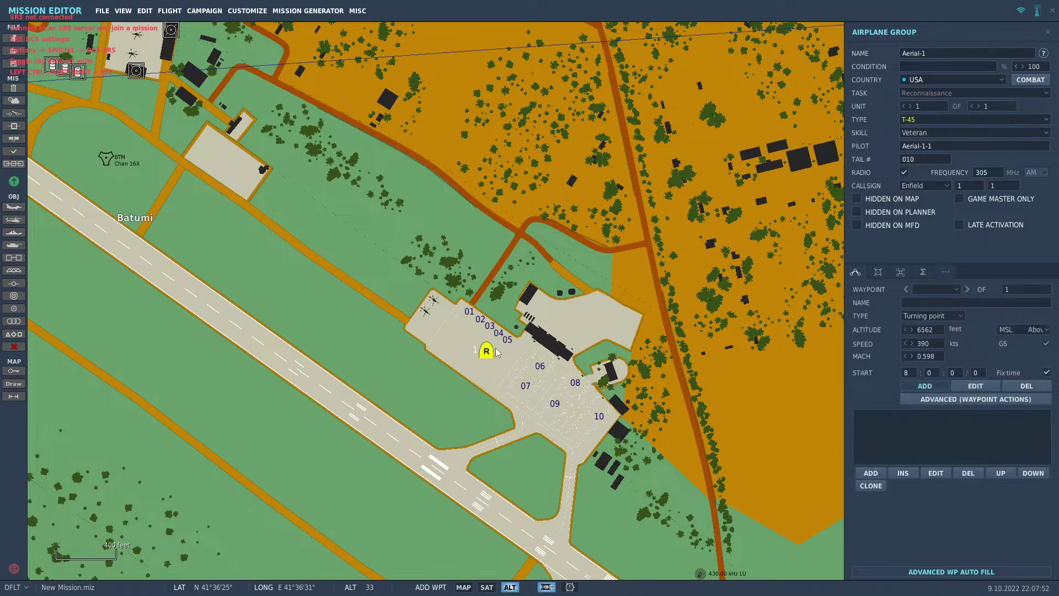
Set the T-45's skill to Client and its starting waypoint type to Takeoff from ground.
click(947, 132)
click(923, 197)
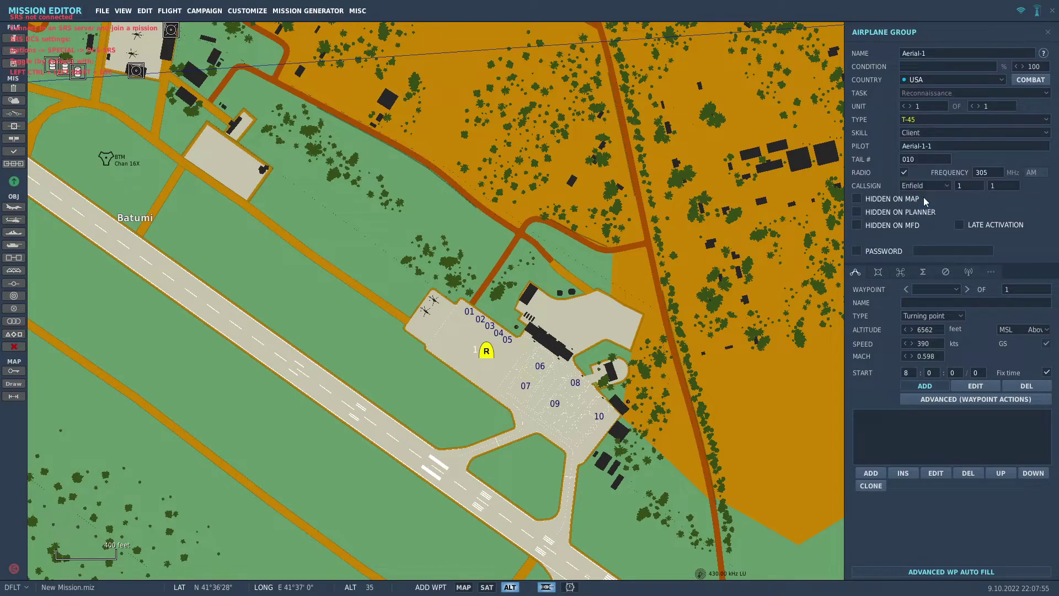
click(926, 317)
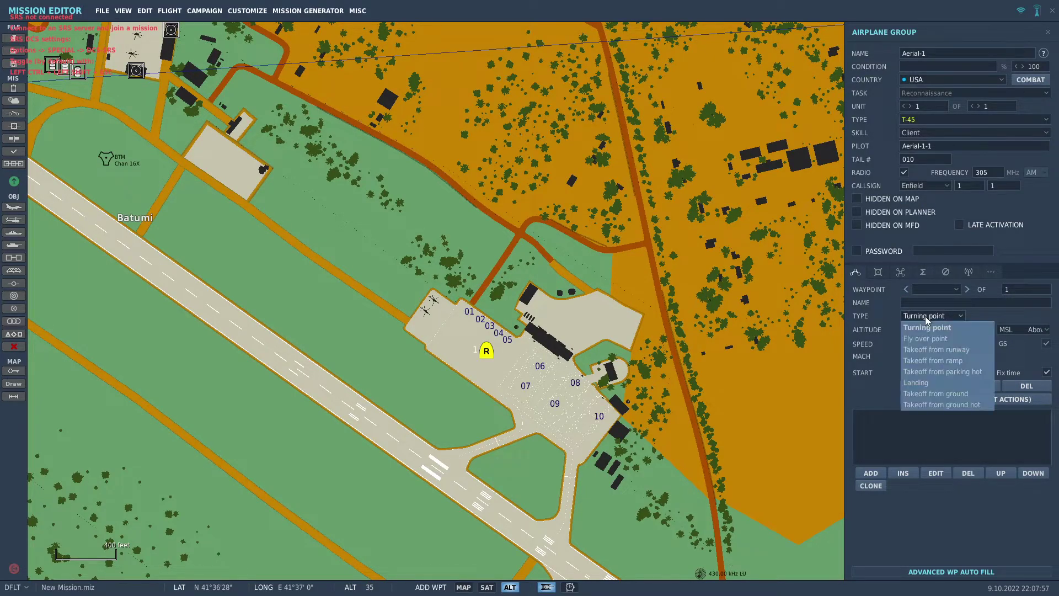
click(918, 394)
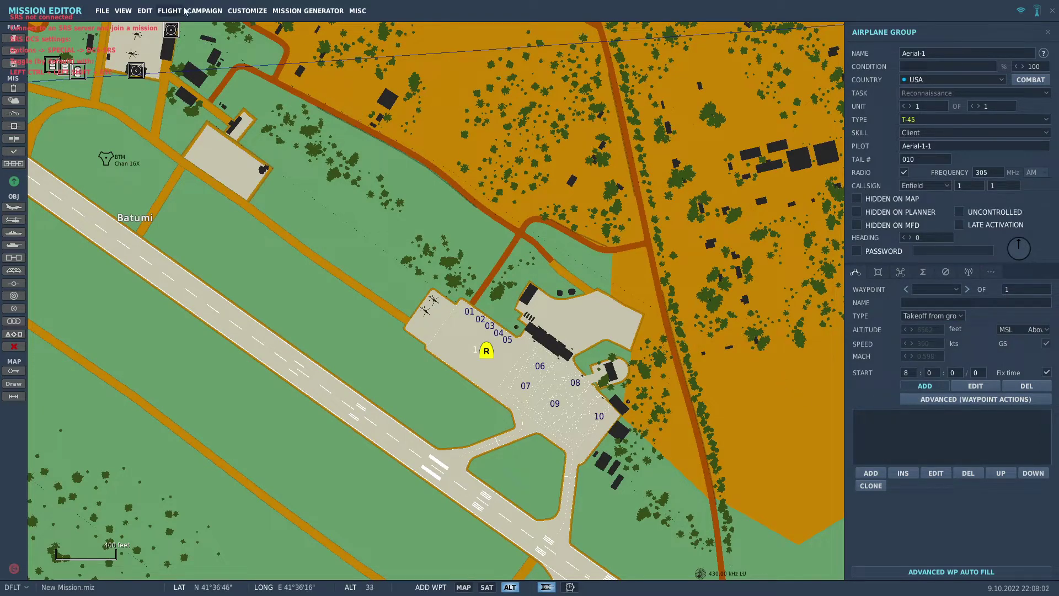
Launch the mission for flying, saving its changes as 2.miz in the Missions folder.
click(203, 13)
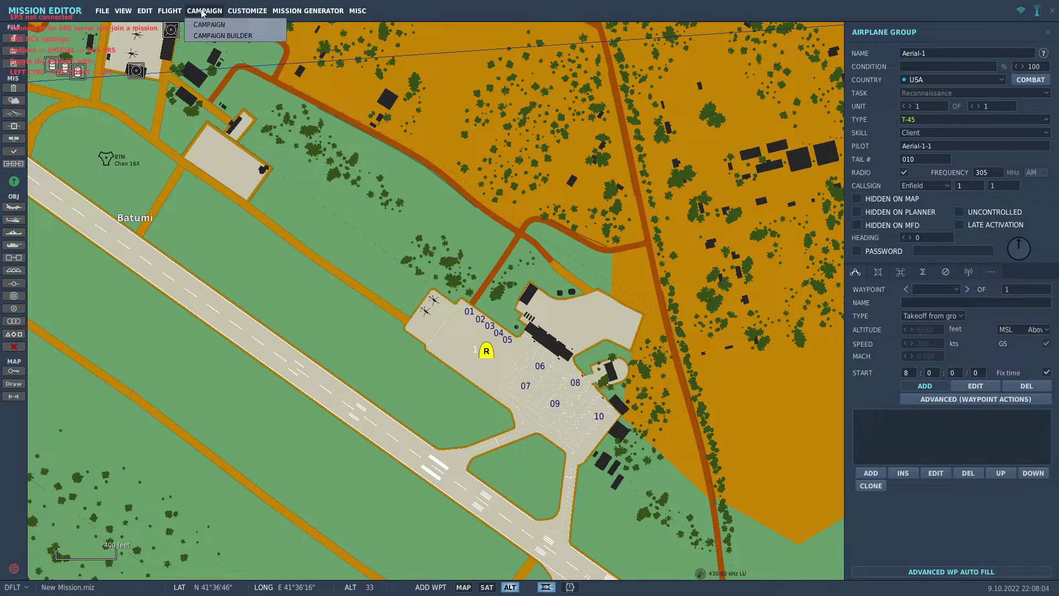
mouse_move(166, 13)
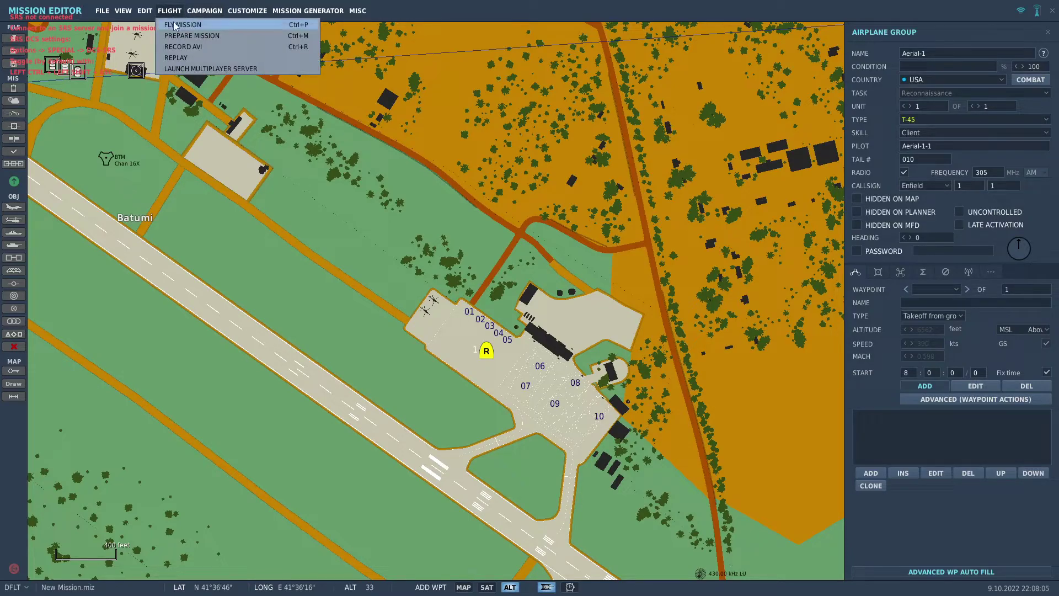
click(175, 26)
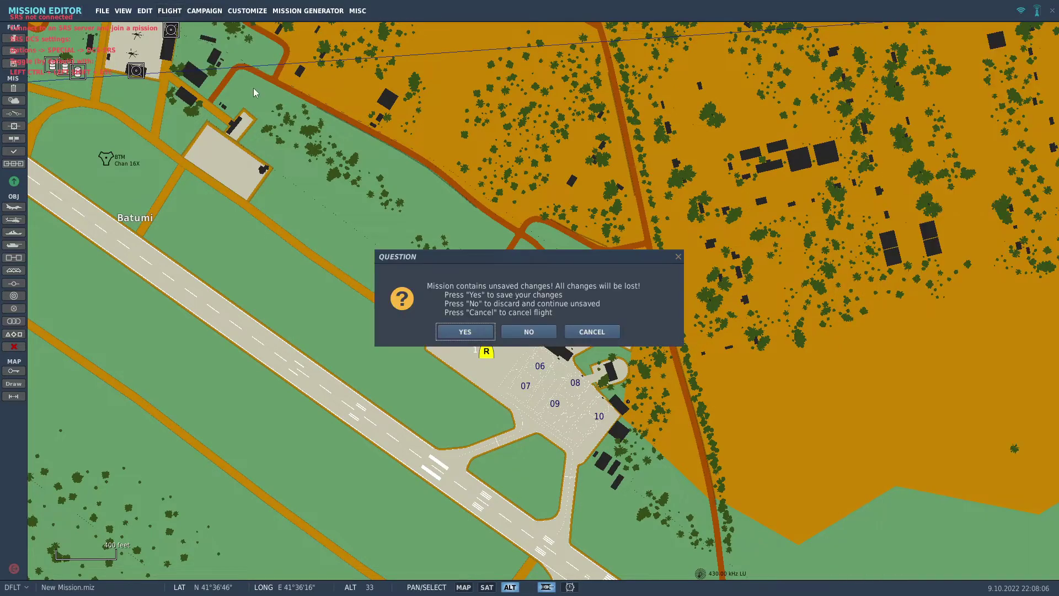
click(473, 332)
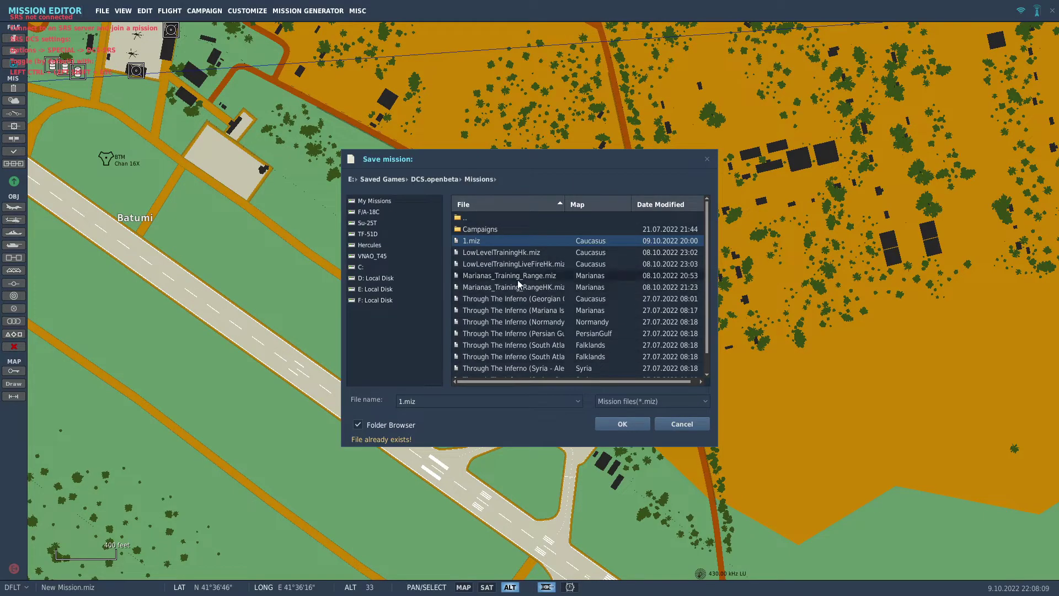
click(635, 424)
click(557, 326)
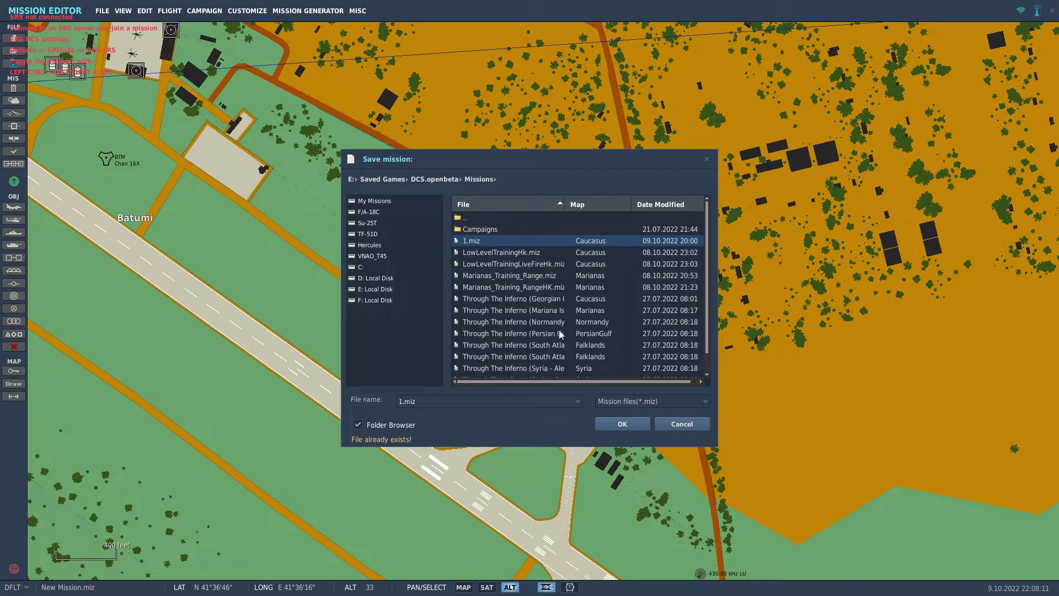
key(BackSpace)
text(2)
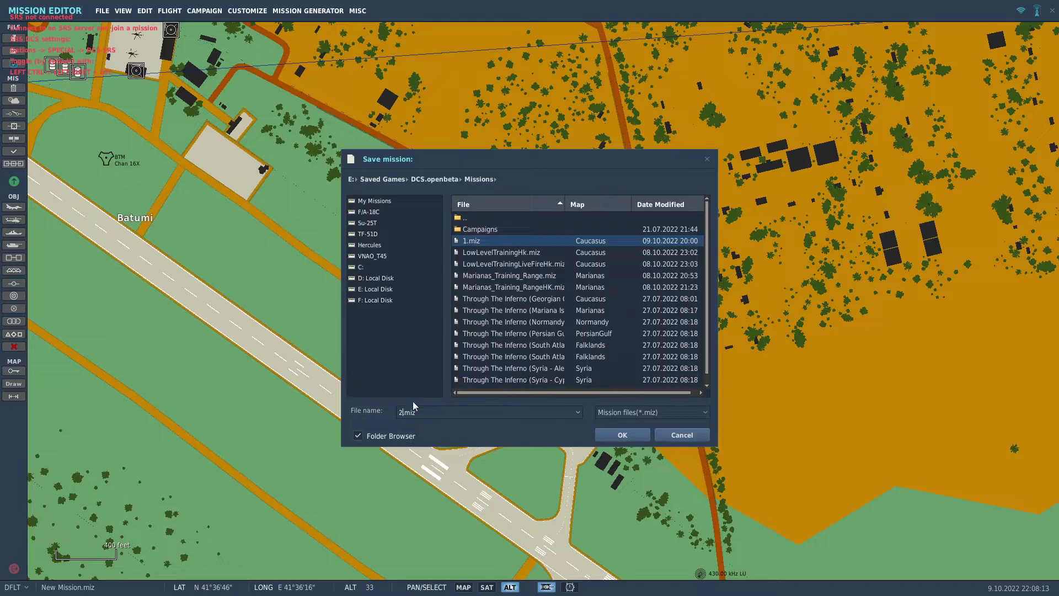
click(636, 440)
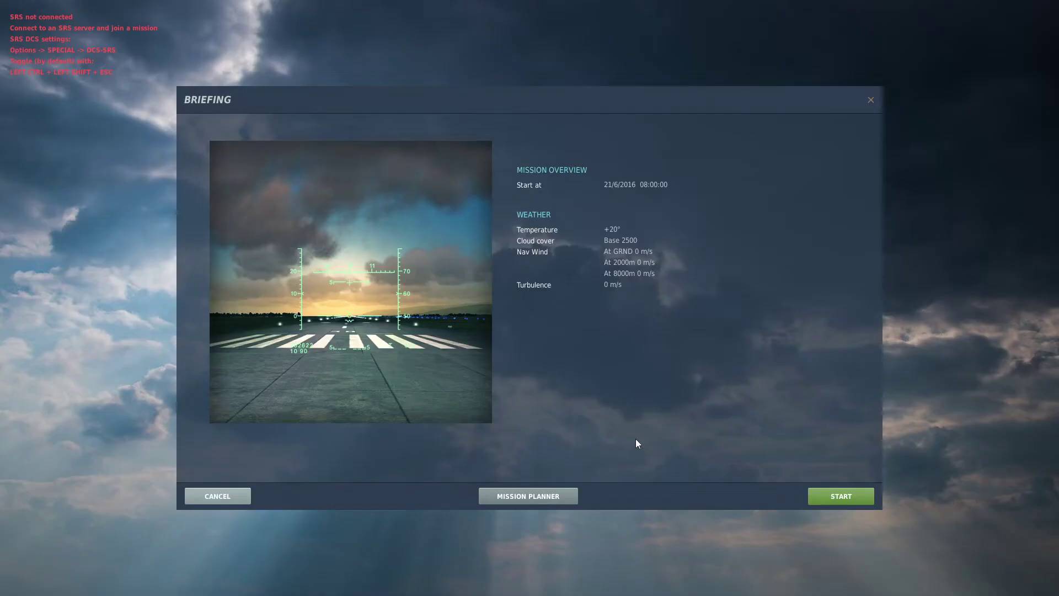
Start the mission from the briefing, take the T-45 pilot role, and enter the flight.
click(830, 496)
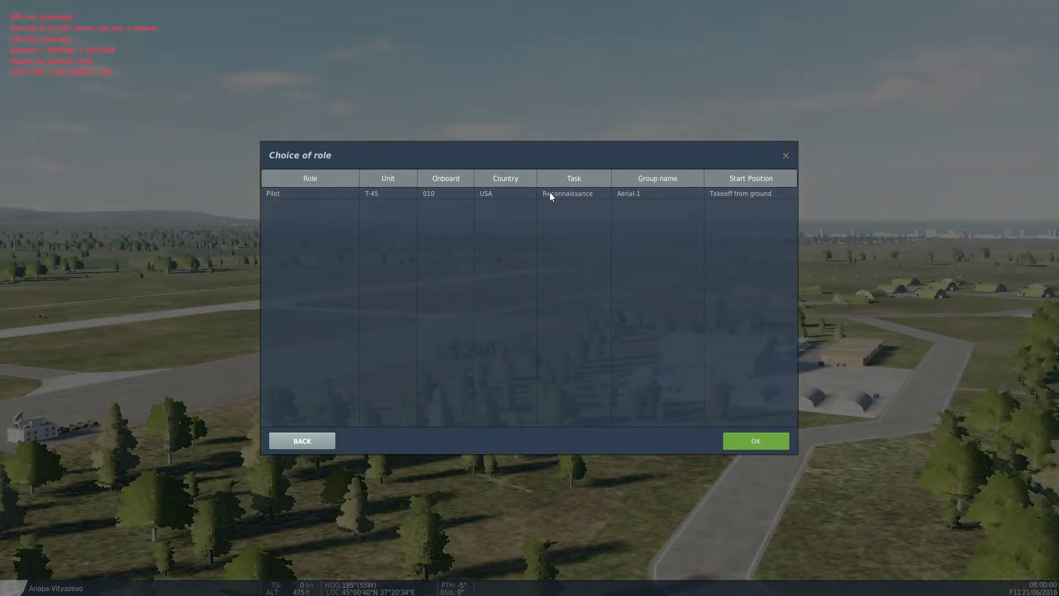
click(526, 195)
click(761, 439)
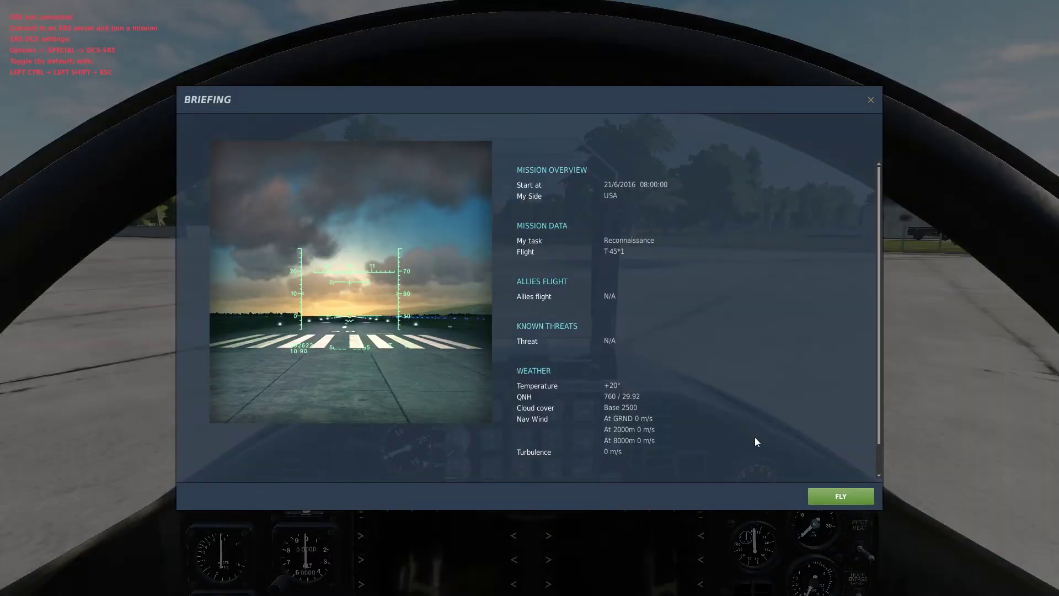
click(858, 496)
Inspect the T-45 from several sides in the external aircraft view.
key(F2)
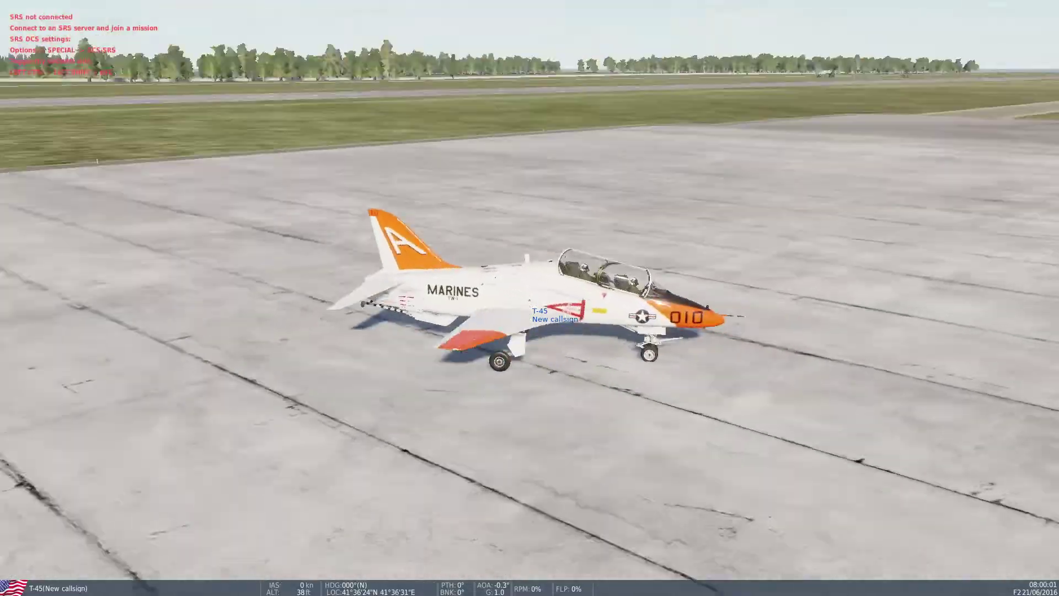
key(KP_4)
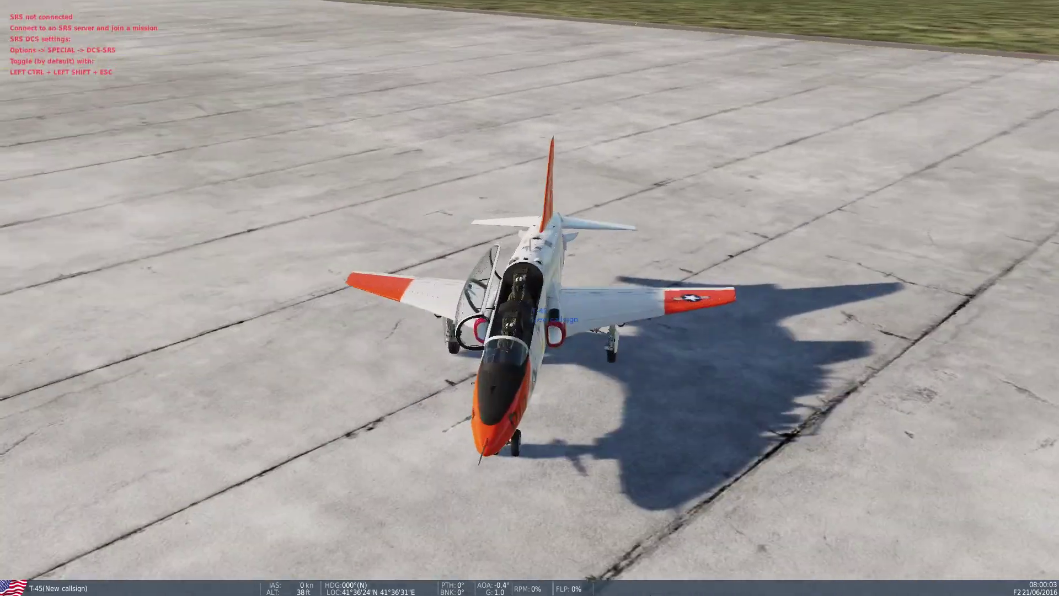
key(F2)
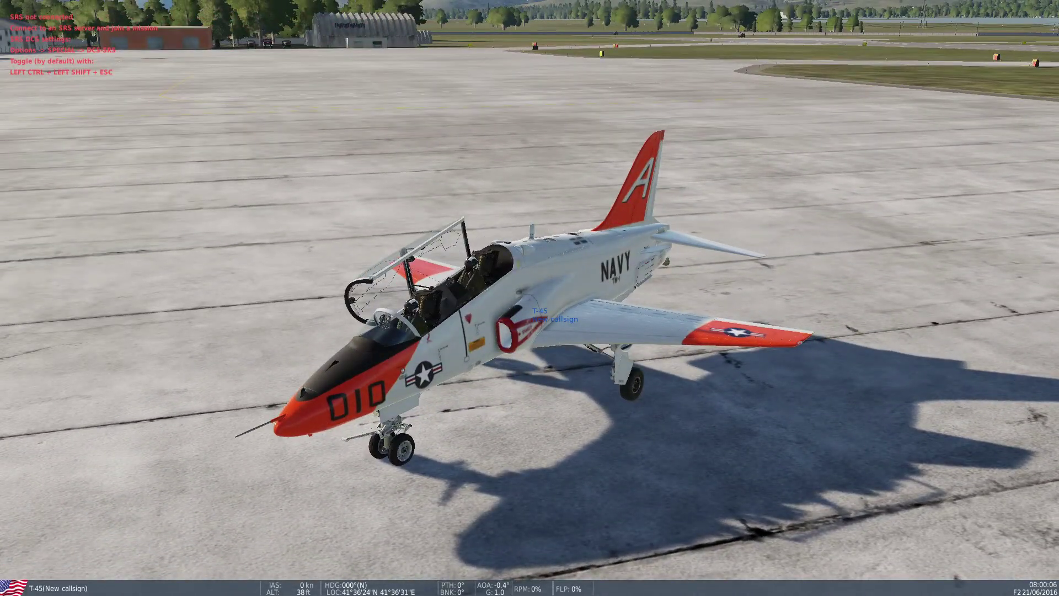
Quit DCS World to the desktop and switch to the OBS window.
key(Escape)
click(534, 351)
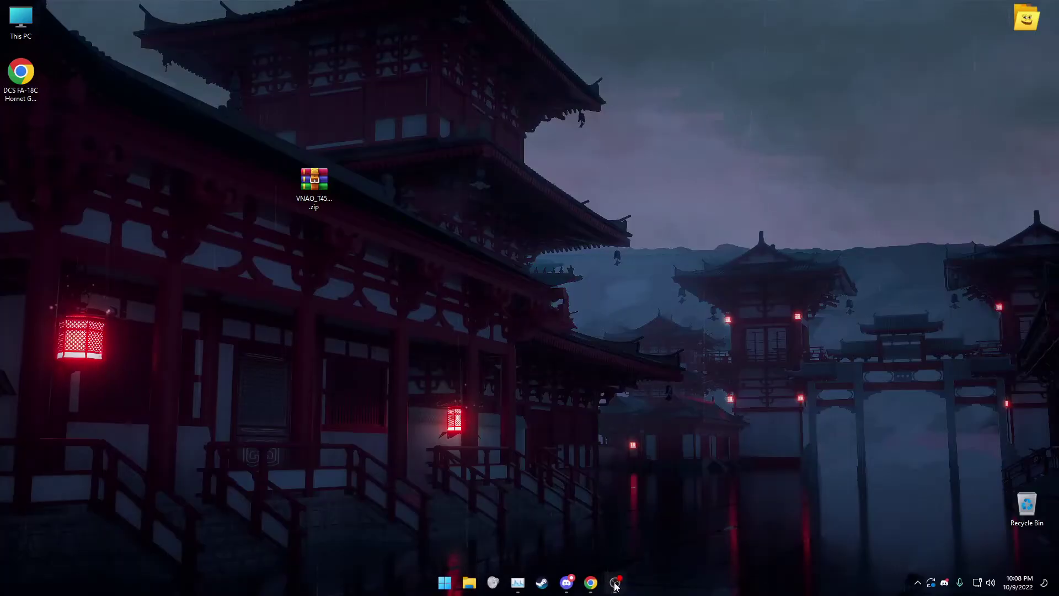
click(614, 583)
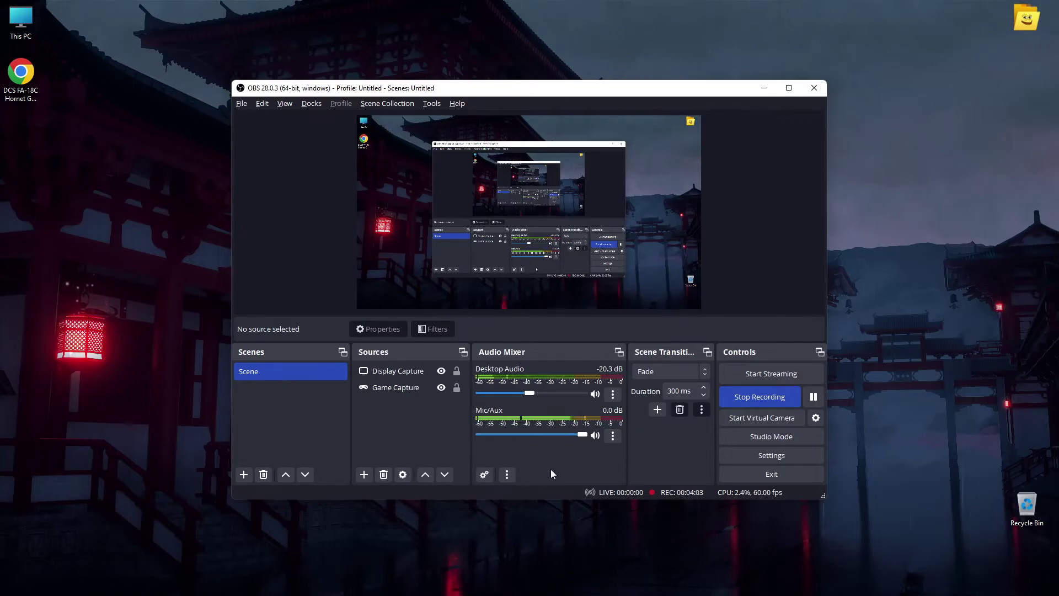